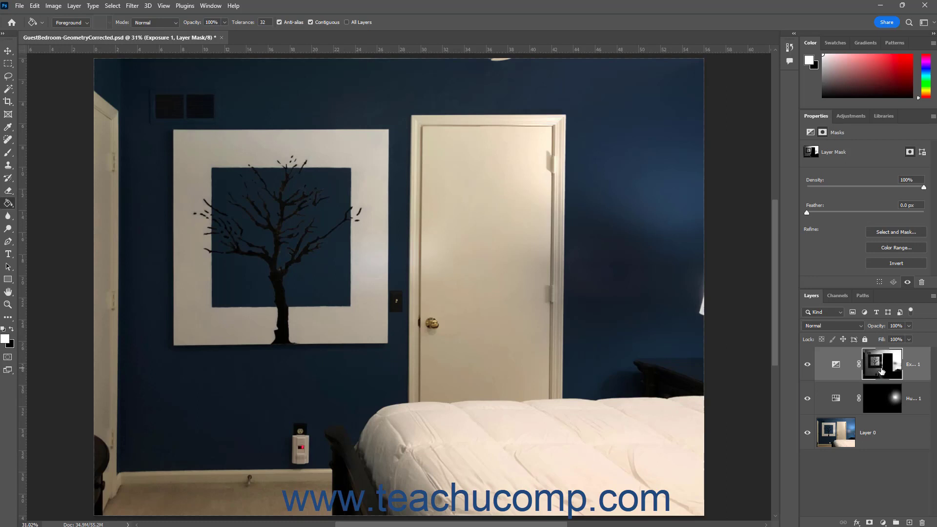
# Examine the Exposure 1 layer mask in the Select and Mask workspace, then leave without applying anything
pyautogui.click(837, 367)
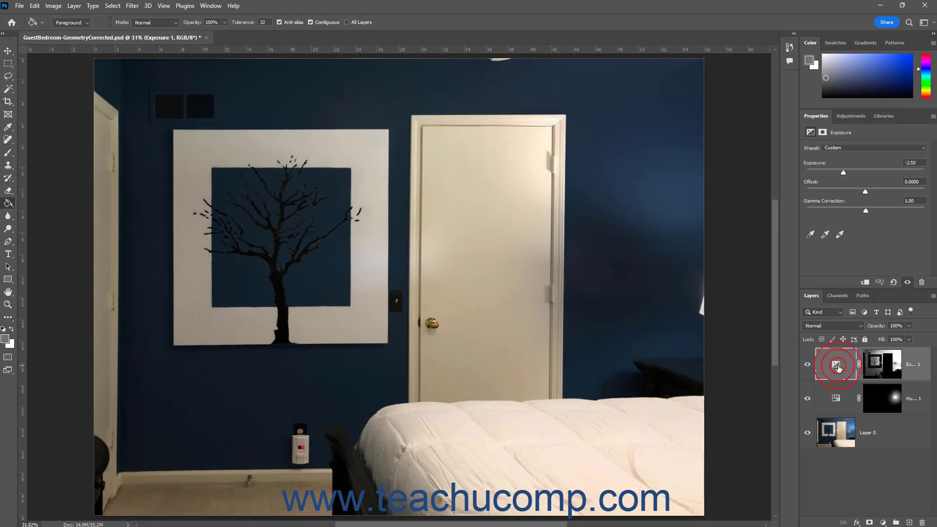
pyautogui.click(889, 367)
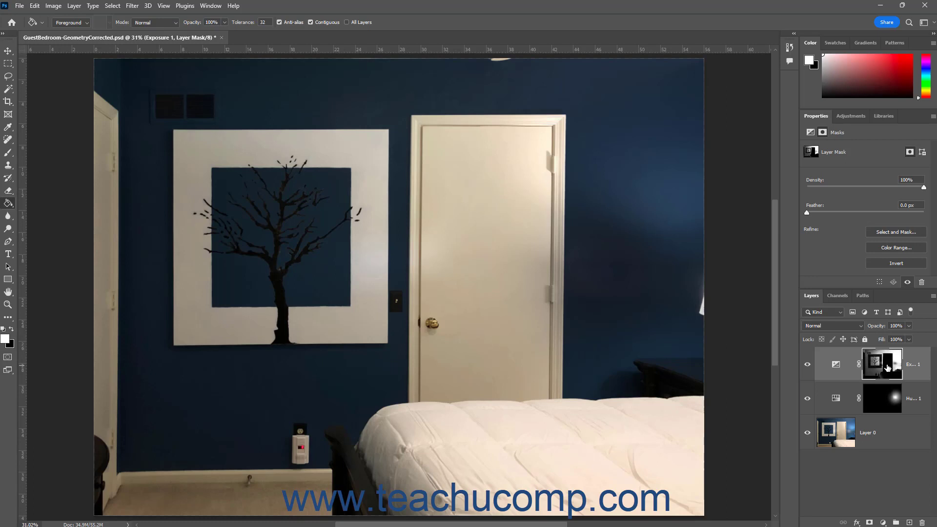
pyautogui.click(886, 233)
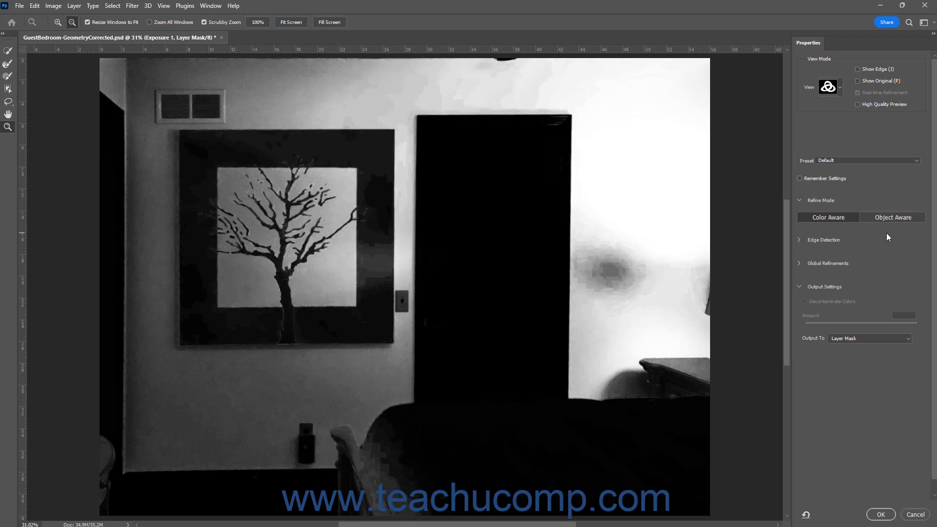
pyautogui.click(912, 516)
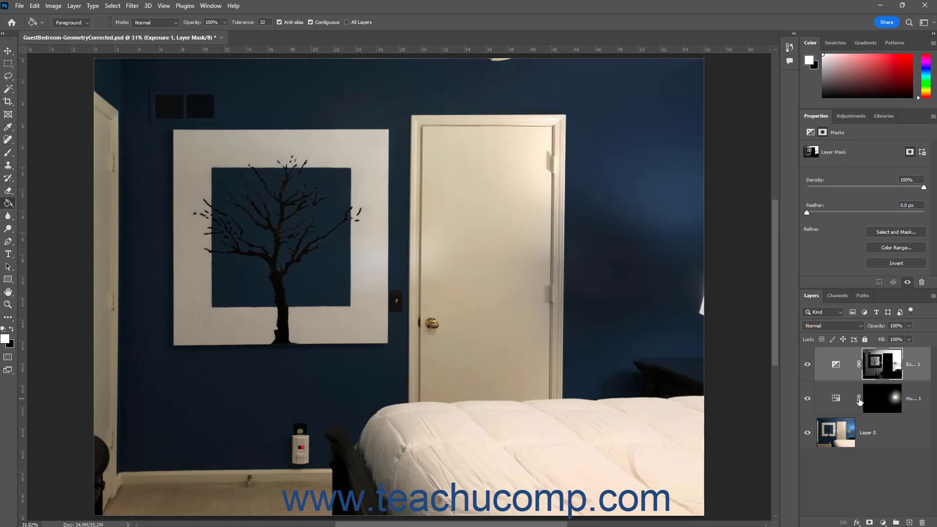
# Load the saved selection of the painted tree as a new selection
pyautogui.click(112, 5)
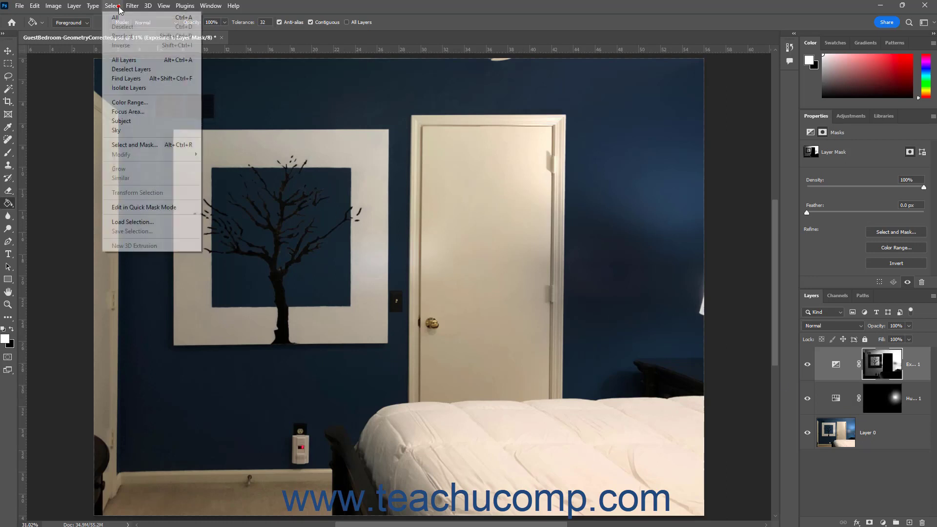
pyautogui.click(155, 222)
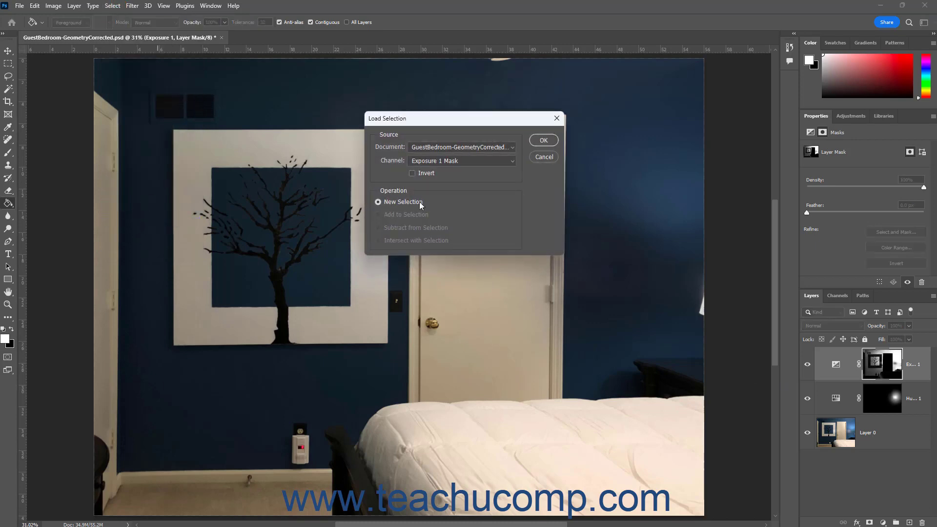
pyautogui.click(461, 164)
pyautogui.click(454, 184)
pyautogui.click(542, 141)
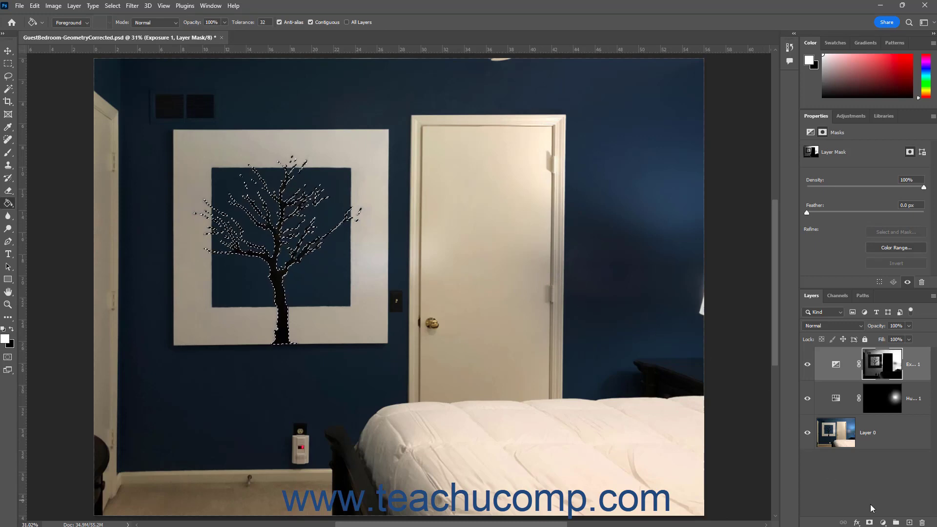
# Add a Solid Color fill layer in grey 707175, masked to the selected tree
pyautogui.click(883, 523)
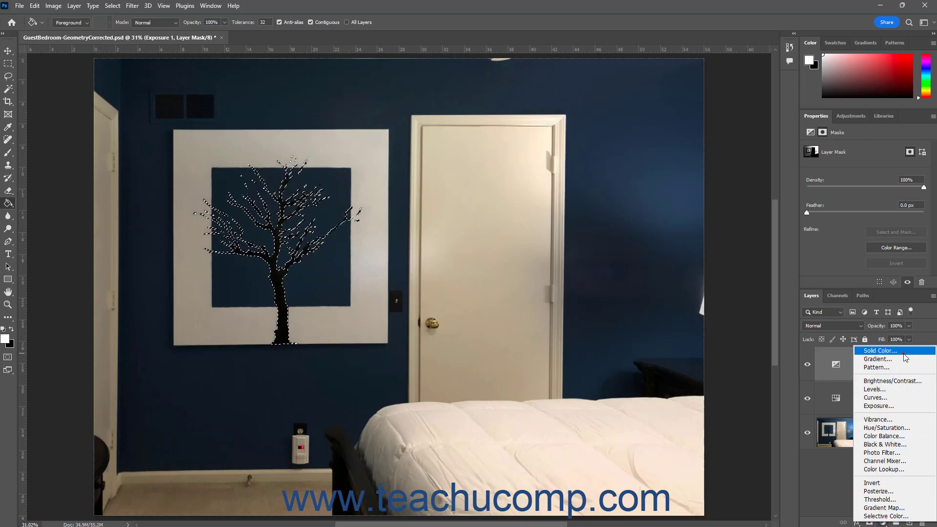
pyautogui.click(873, 361)
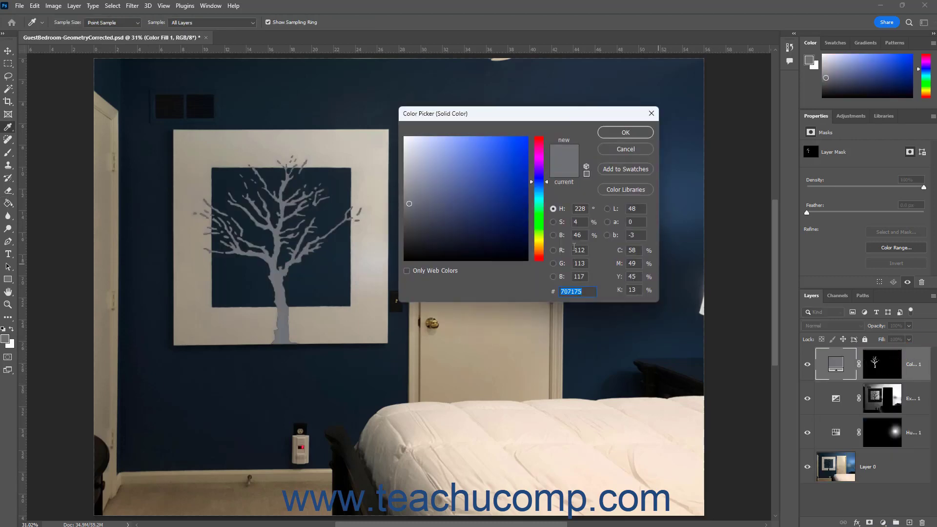
pyautogui.click(618, 134)
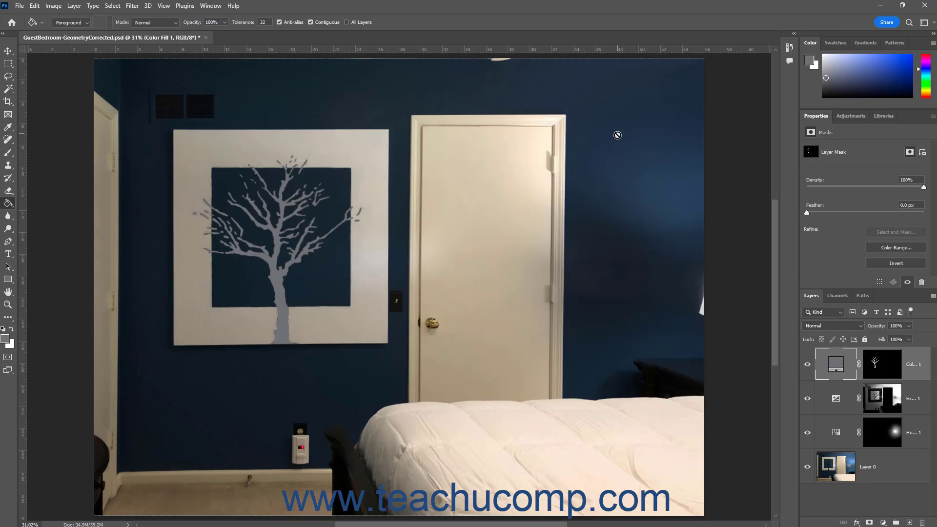
# View the tree fill layer's mask in Select and Mask using the Black & White view, and cancel without changes
pyautogui.click(888, 369)
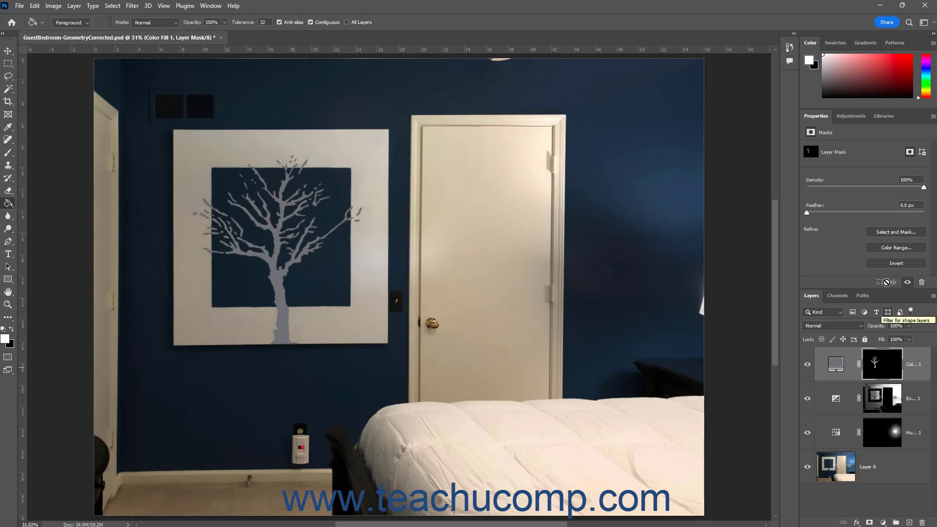
pyautogui.click(896, 231)
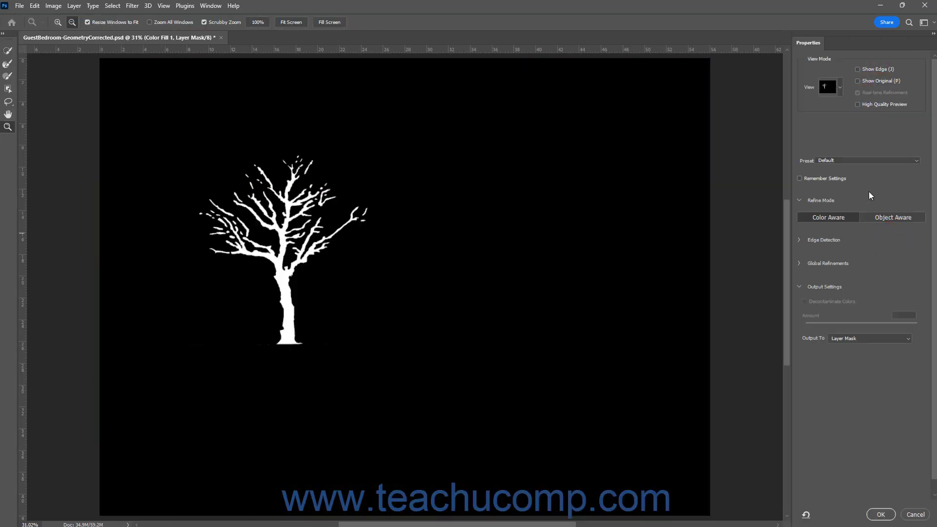
pyautogui.click(839, 86)
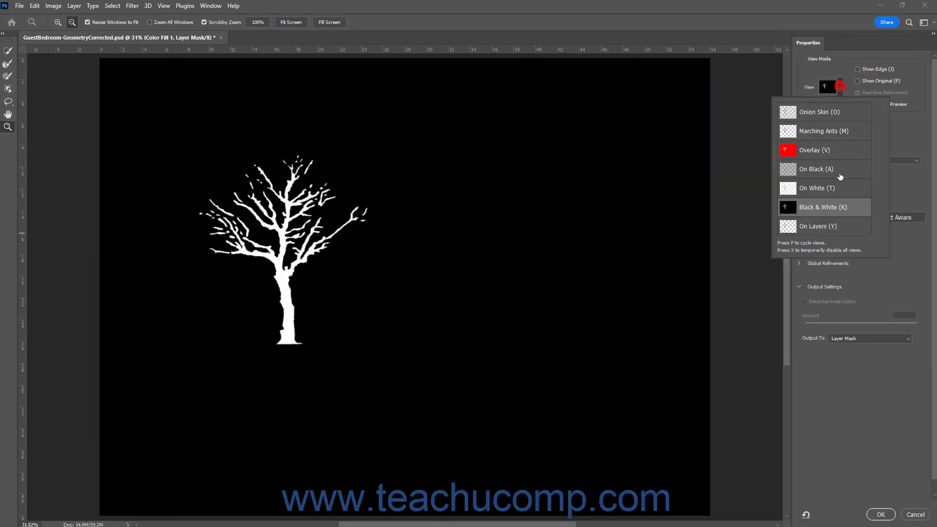
pyautogui.click(837, 207)
pyautogui.click(910, 515)
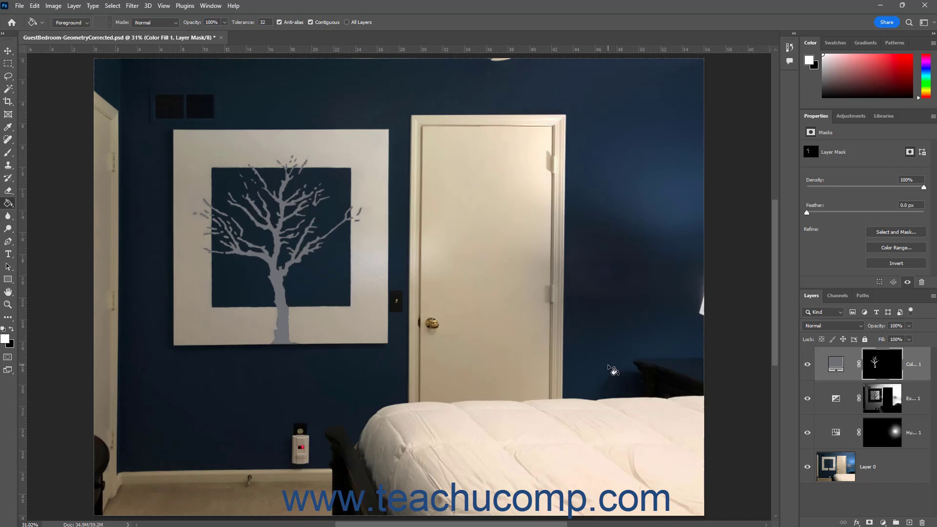
# Paint white with the 1-pixel Brush on the tree fill layer's mask to cover the dark edges of the outer leaf
pyautogui.click(9, 153)
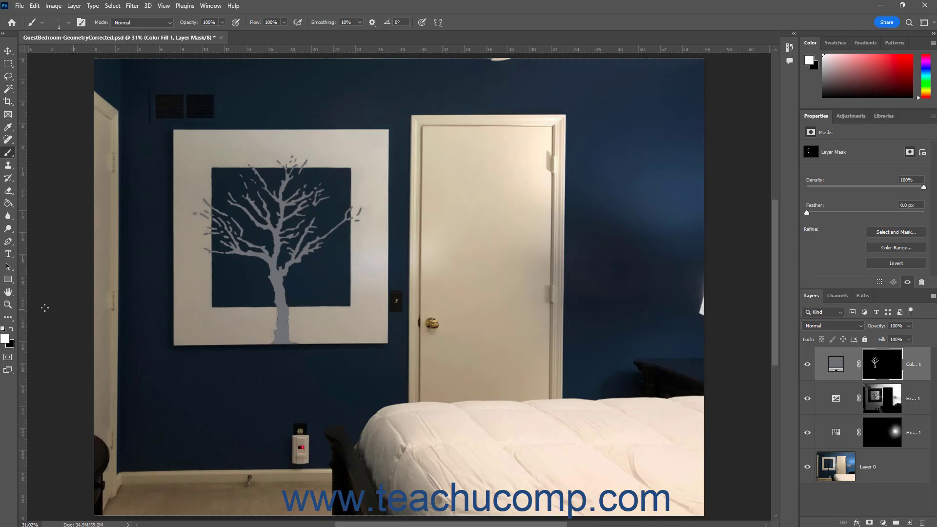
pyautogui.click(8, 304)
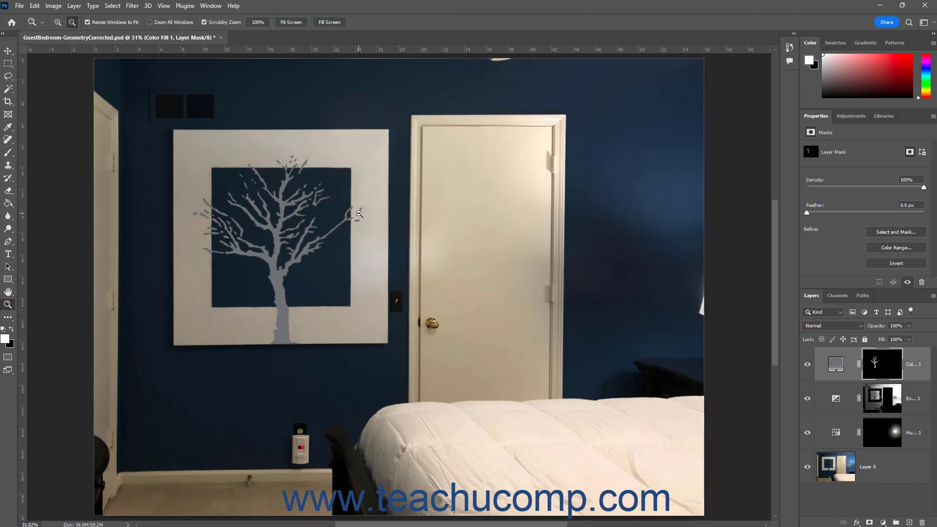
pyautogui.moveTo(360, 214); pyautogui.dragTo(533, 211)
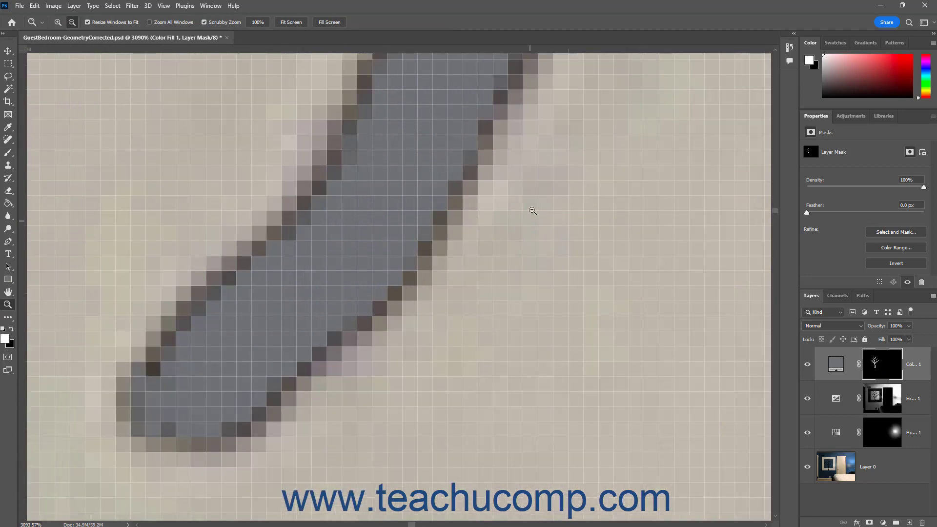
pyautogui.moveTo(554, 180); pyautogui.dragTo(498, 422)
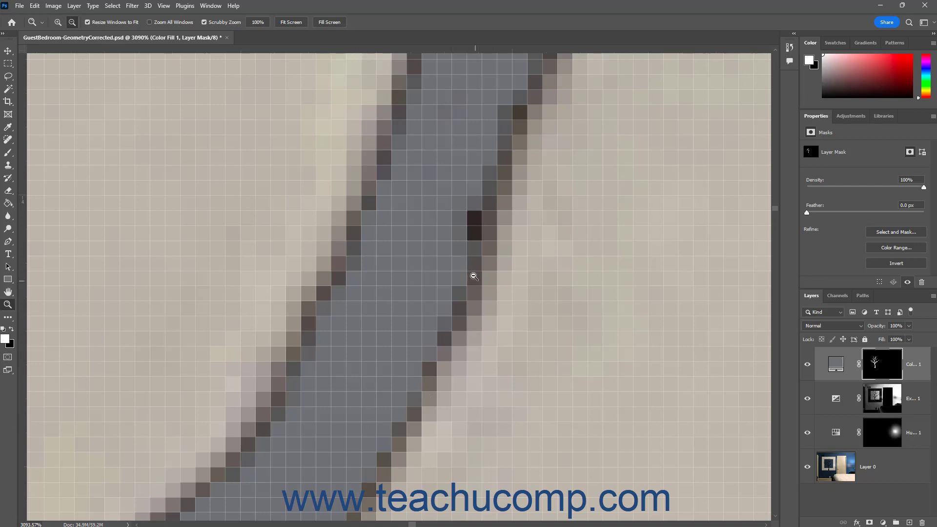
pyautogui.click(8, 152)
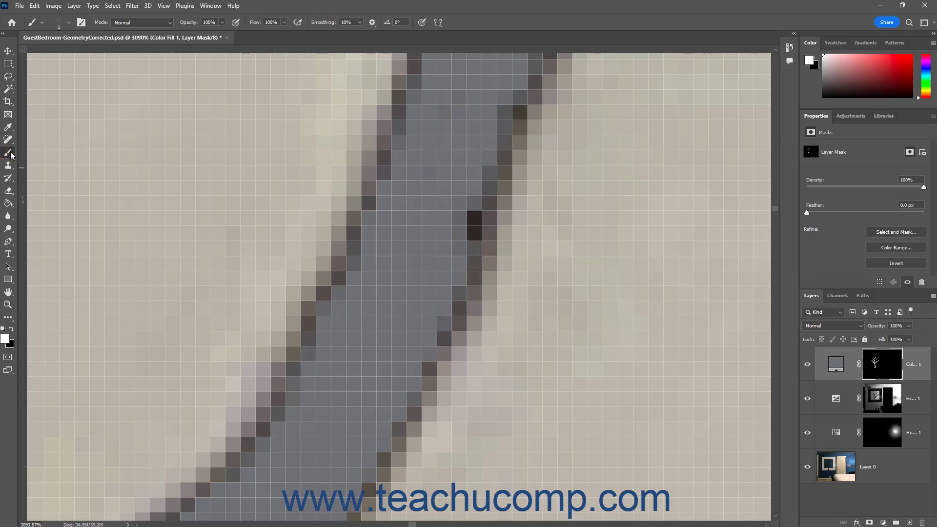
pyautogui.moveTo(472, 202)
pyautogui.mouseDown()
pyautogui.moveTo(473, 250)
pyautogui.moveTo(487, 189)
pyautogui.moveTo(468, 283)
pyautogui.moveTo(363, 495)
pyautogui.mouseUp()
pyautogui.moveTo(192, 496)
pyautogui.mouseDown()
pyautogui.moveTo(271, 403)
pyautogui.moveTo(315, 319)
pyautogui.moveTo(298, 382)
pyautogui.moveTo(211, 485)
pyautogui.mouseUp()
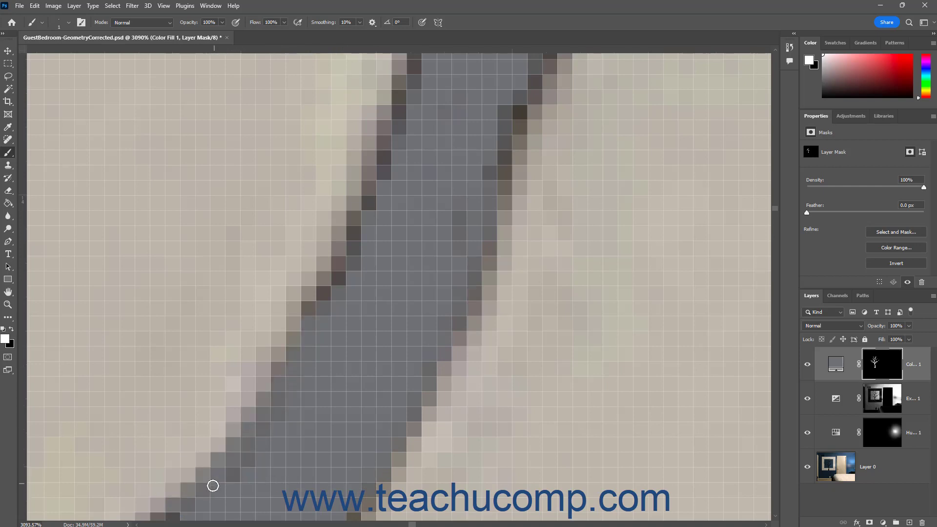
pyautogui.moveTo(320, 311)
pyautogui.mouseDown()
pyautogui.moveTo(359, 255)
pyautogui.moveTo(417, 71)
pyautogui.moveTo(384, 196)
pyautogui.moveTo(349, 260)
pyautogui.moveTo(439, 259)
pyautogui.moveTo(501, 199)
pyautogui.moveTo(509, 147)
pyautogui.moveTo(552, 60)
pyautogui.moveTo(463, 218)
pyautogui.moveTo(487, 158)
pyautogui.mouseUp()
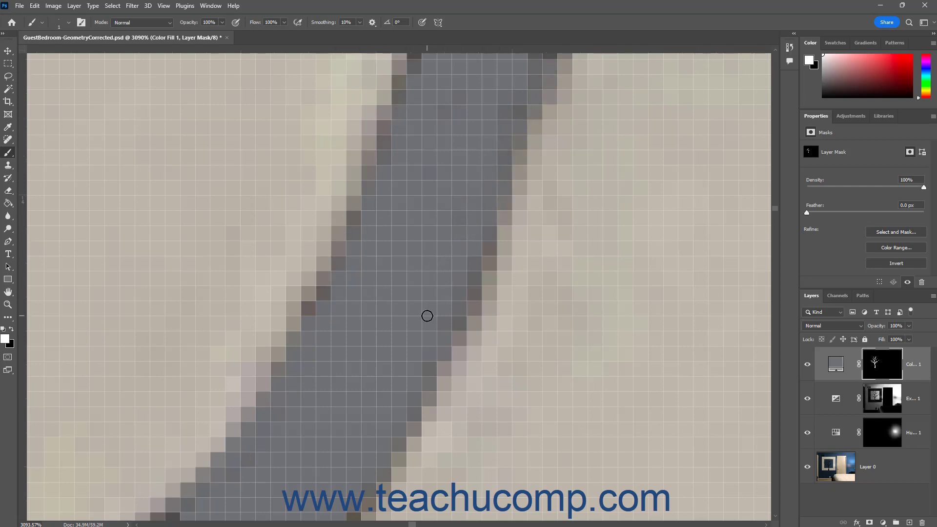
pyautogui.click(8, 304)
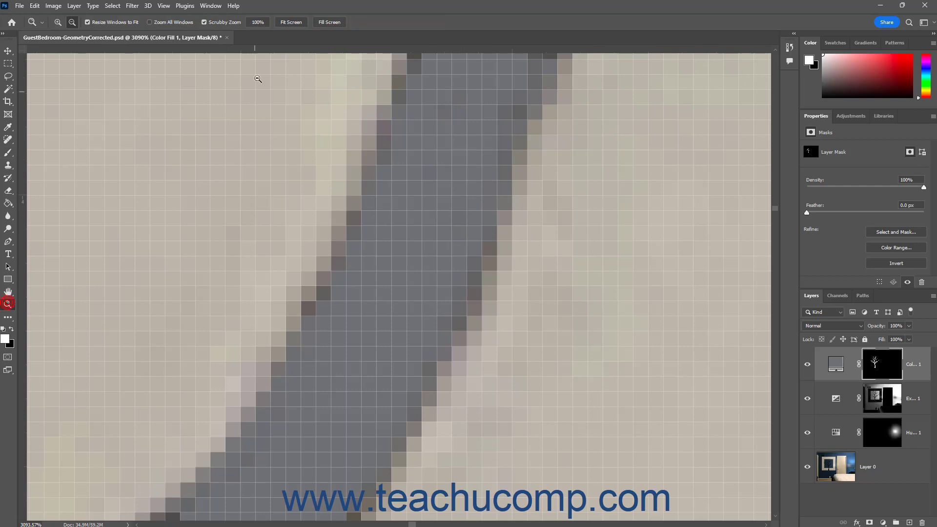
pyautogui.click(299, 22)
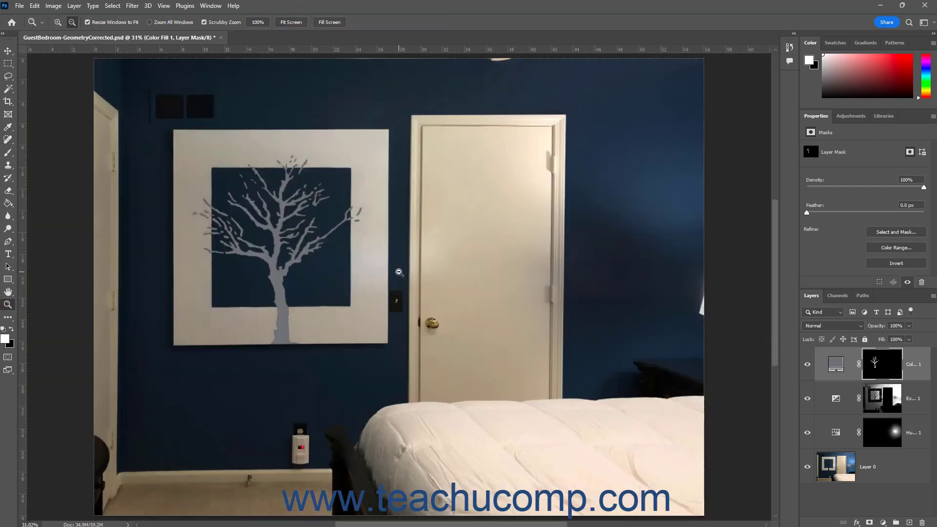
# Try a lower density and a higher feather on the tree fill layer's mask, restoring 100% and 0.0 px
pyautogui.click(897, 372)
pyautogui.click(821, 117)
pyautogui.moveTo(923, 187); pyautogui.dragTo(880, 187)
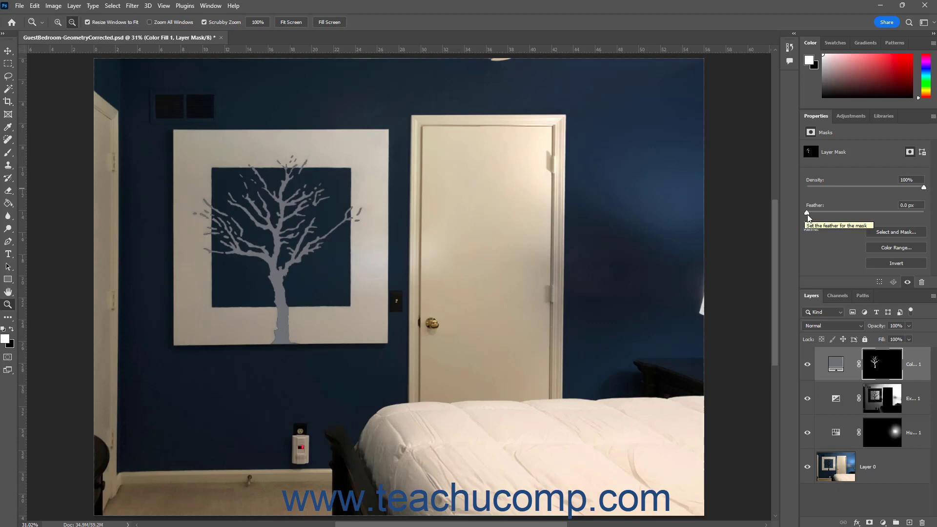
pyautogui.moveTo(807, 214); pyautogui.dragTo(834, 214)
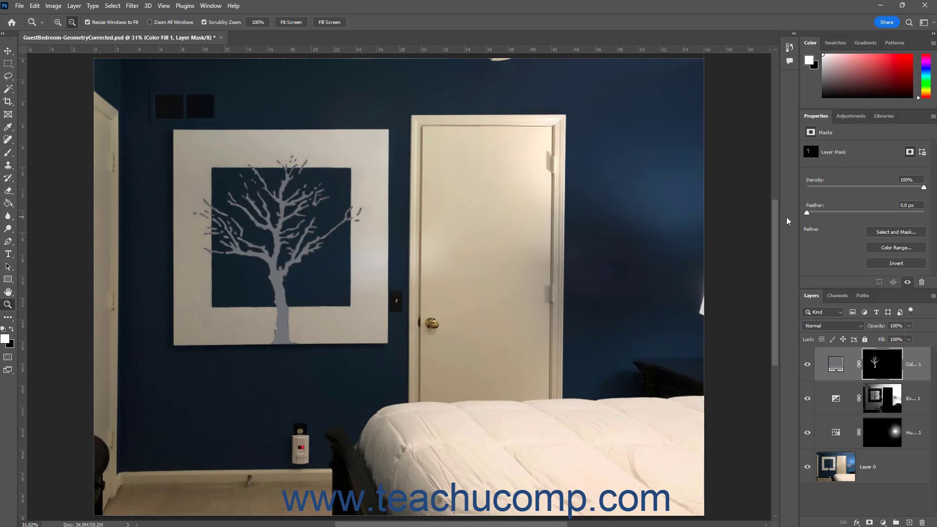
# Invert the tree fill layer's mask and invert it back
pyautogui.click(903, 263)
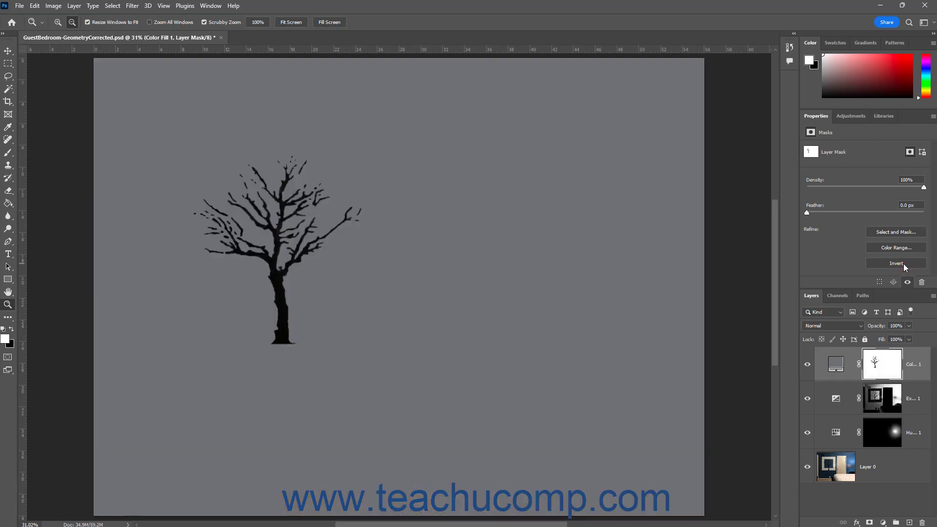
pyautogui.click(903, 263)
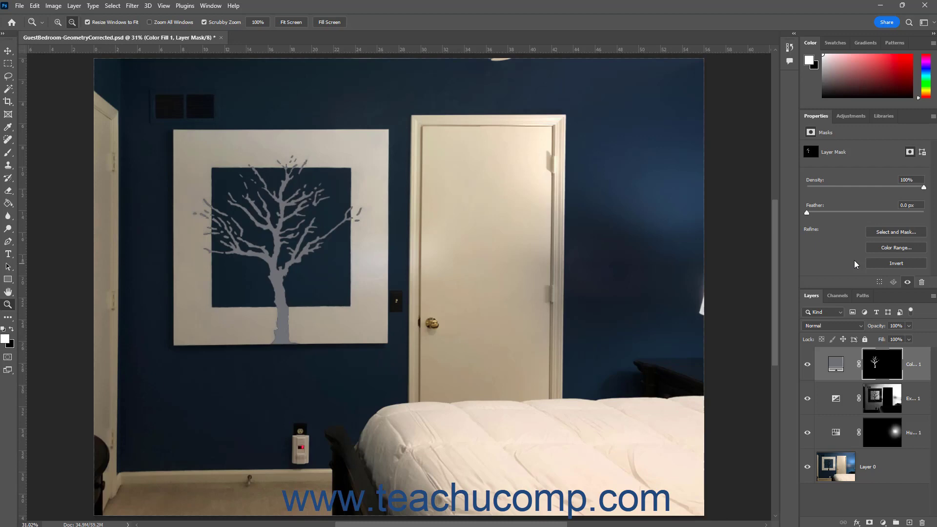
# Preview the tree mask in Select and Mask with different view modes, review the output options, and cancel
pyautogui.click(891, 232)
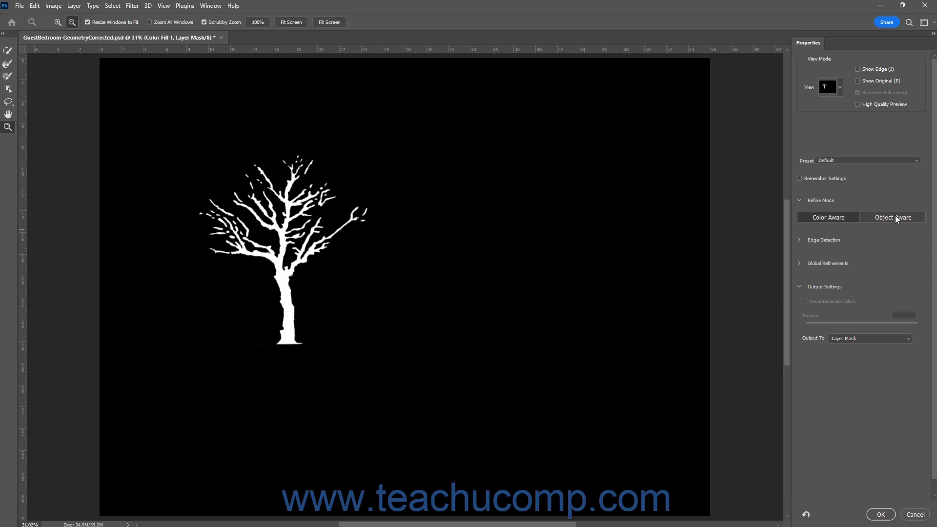
pyautogui.click(840, 87)
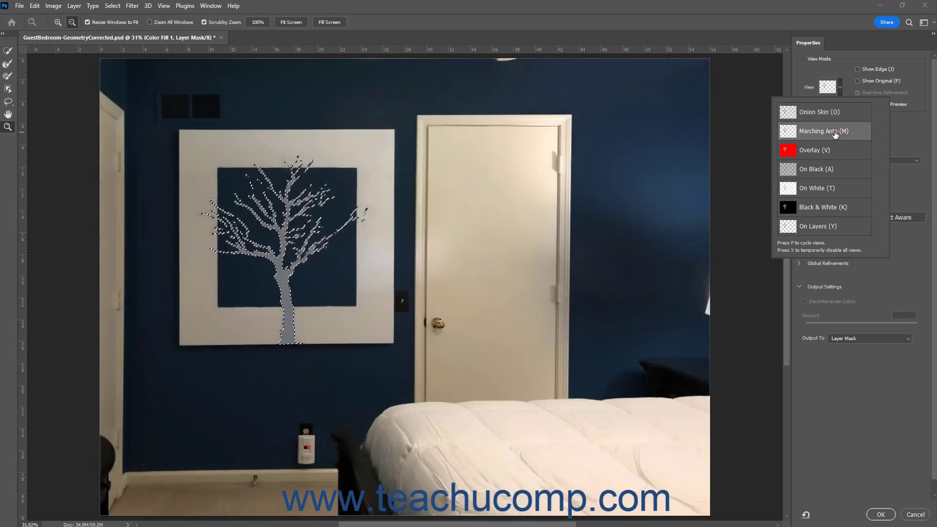
pyautogui.click(832, 150)
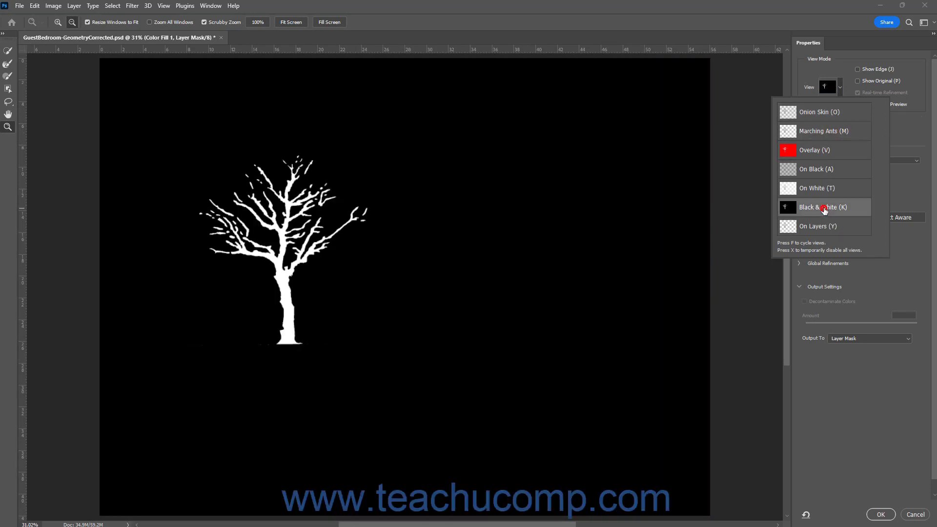
pyautogui.click(824, 208)
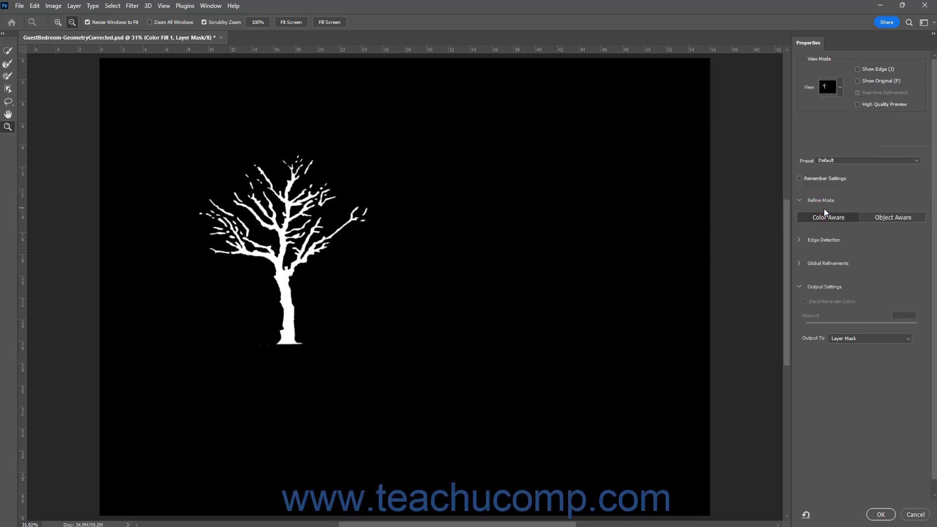
pyautogui.click(908, 341)
pyautogui.click(880, 354)
pyautogui.click(915, 513)
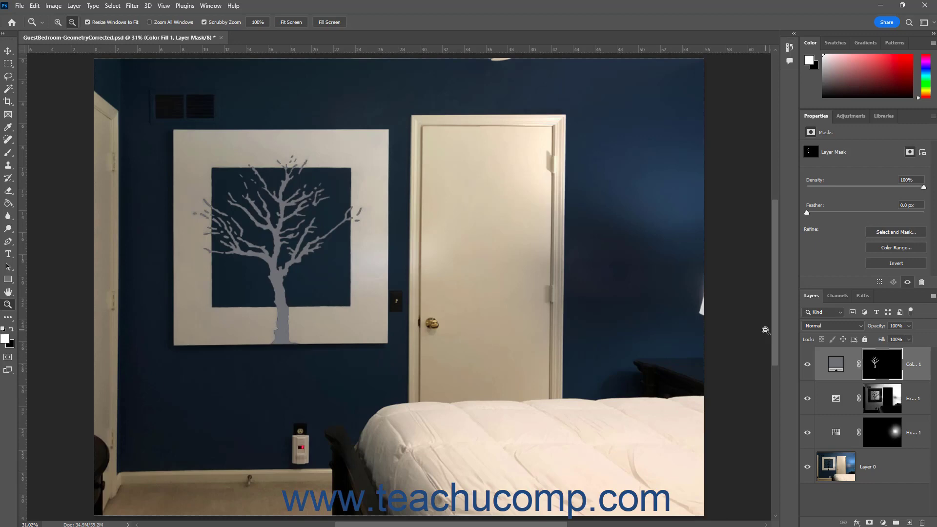
# Examine the Color Range settings for the tree fill layer's mask and cancel
pyautogui.click(904, 249)
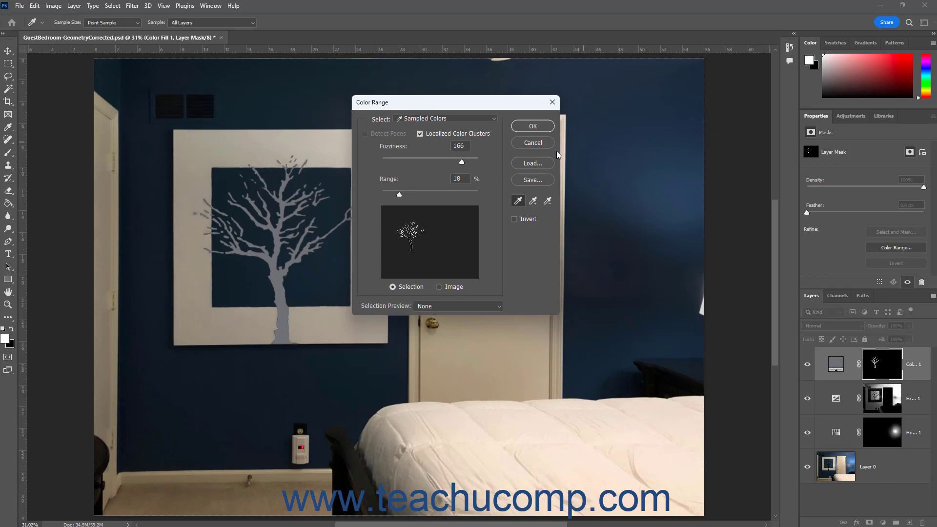
pyautogui.click(544, 144)
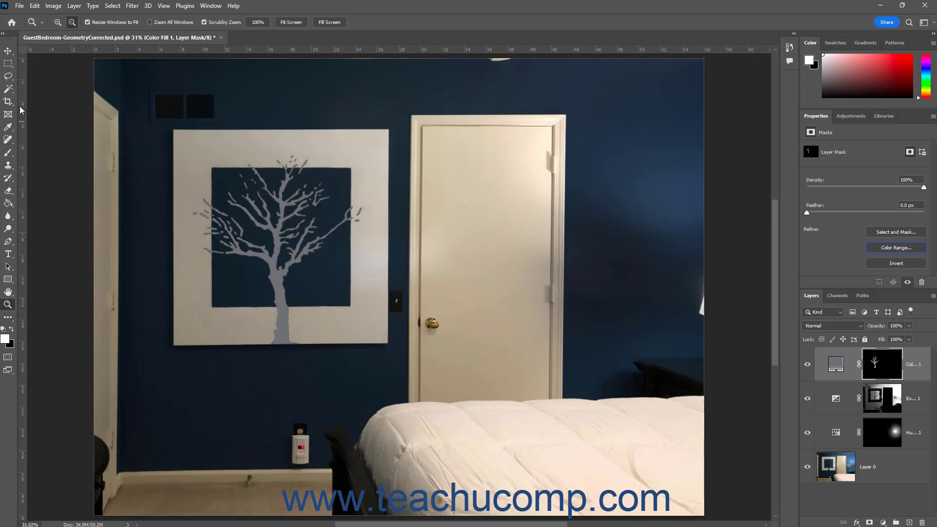
# Select the closed door in the middle of the room on Layer 0 with the Object Selection tool
pyautogui.click(9, 92)
pyautogui.click(872, 465)
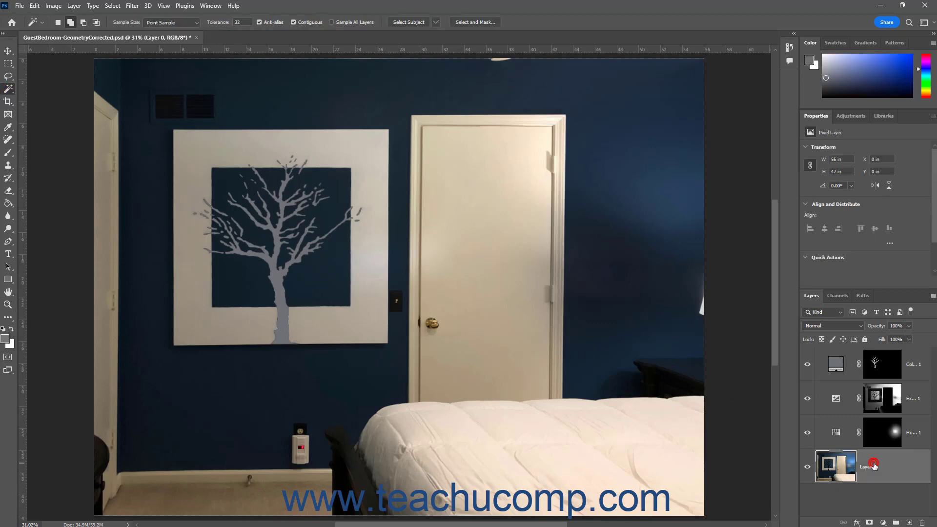
pyautogui.rightClick(8, 88)
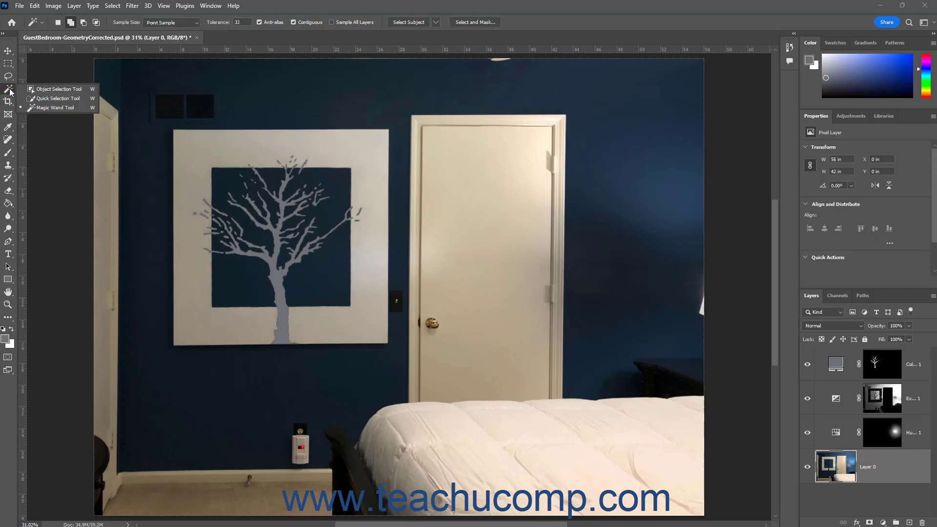
pyautogui.click(30, 89)
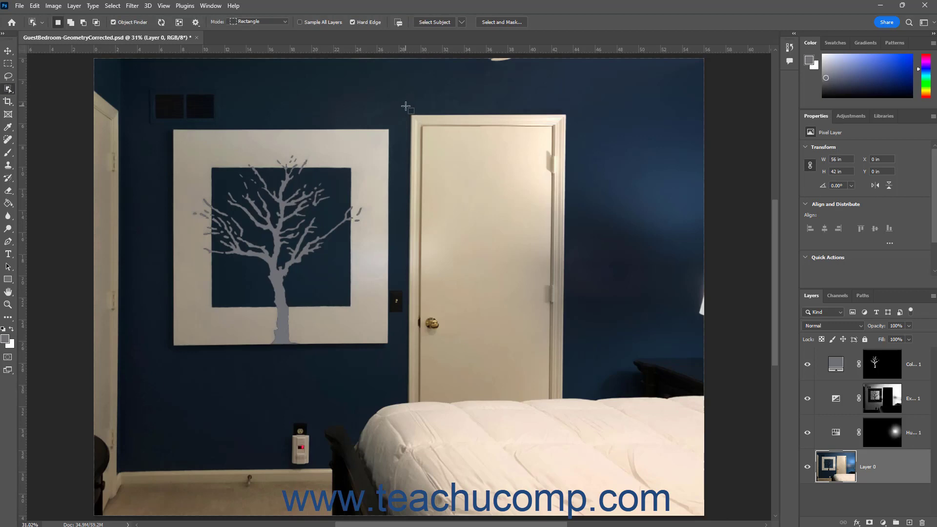
pyautogui.moveTo(406, 106); pyautogui.dragTo(568, 408)
pyautogui.press('z')
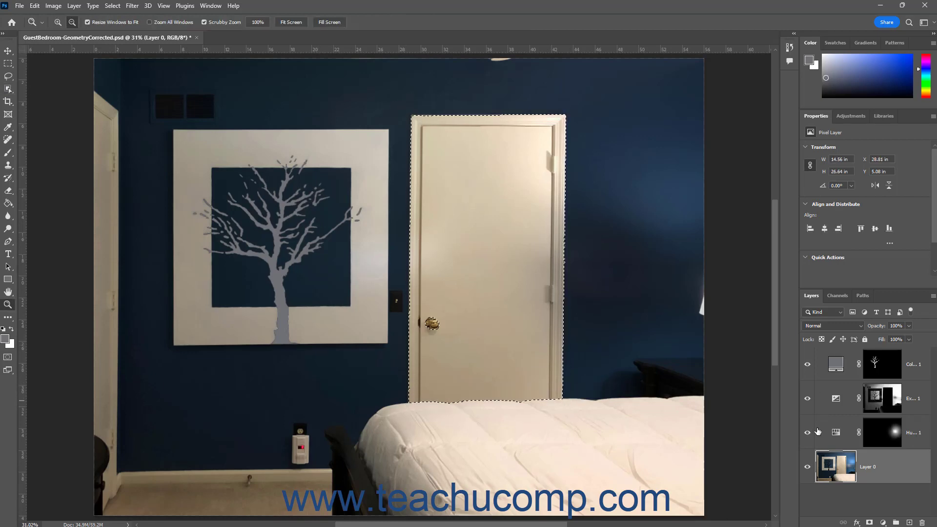
# Add a Solid Color fill layer over the selected door, sampling its color f1e4d1 from the white bedspread
pyautogui.click(882, 523)
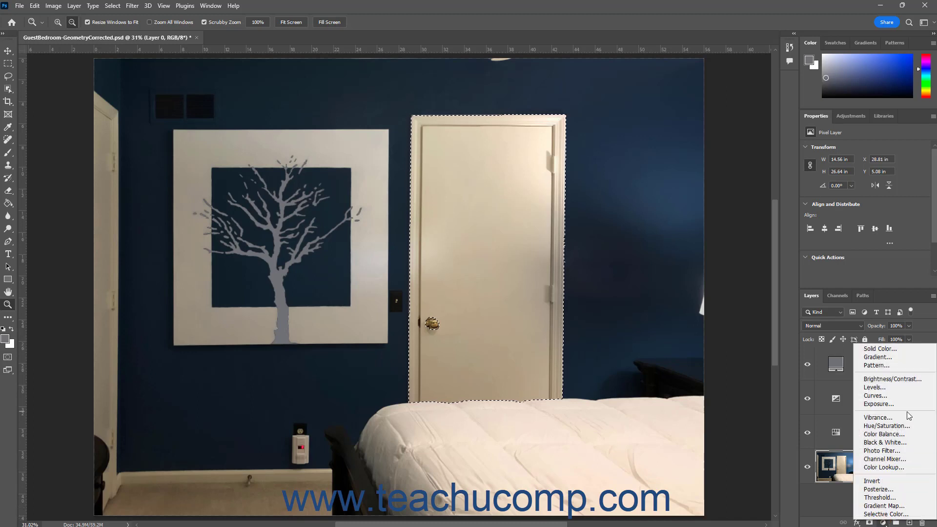
pyautogui.click(899, 349)
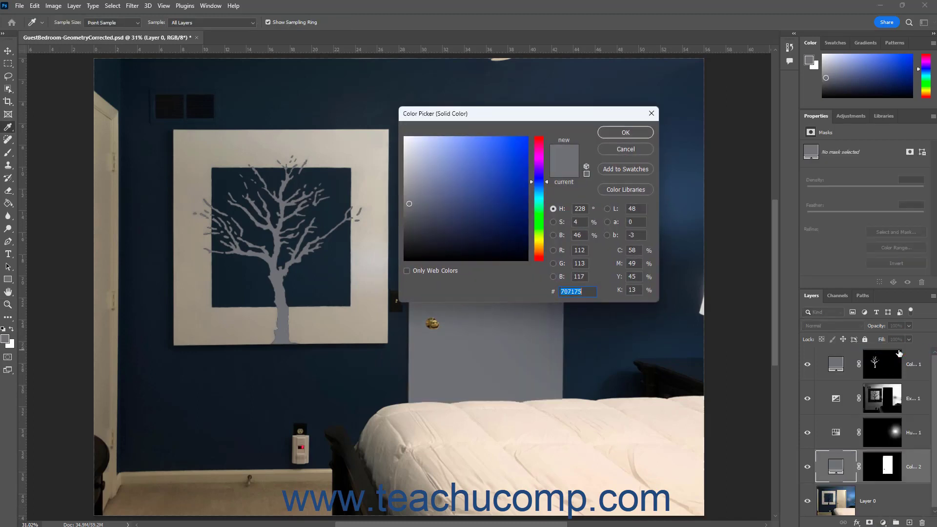
pyautogui.click(512, 424)
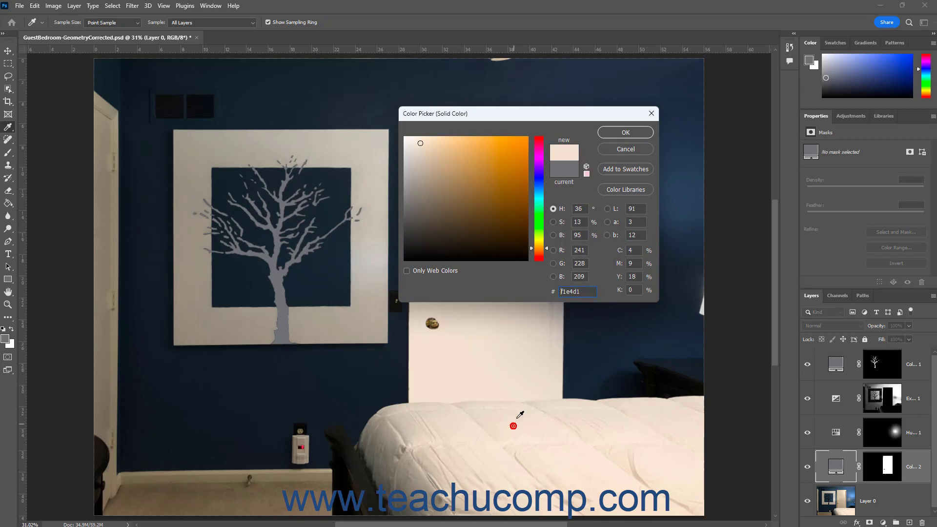
pyautogui.click(620, 133)
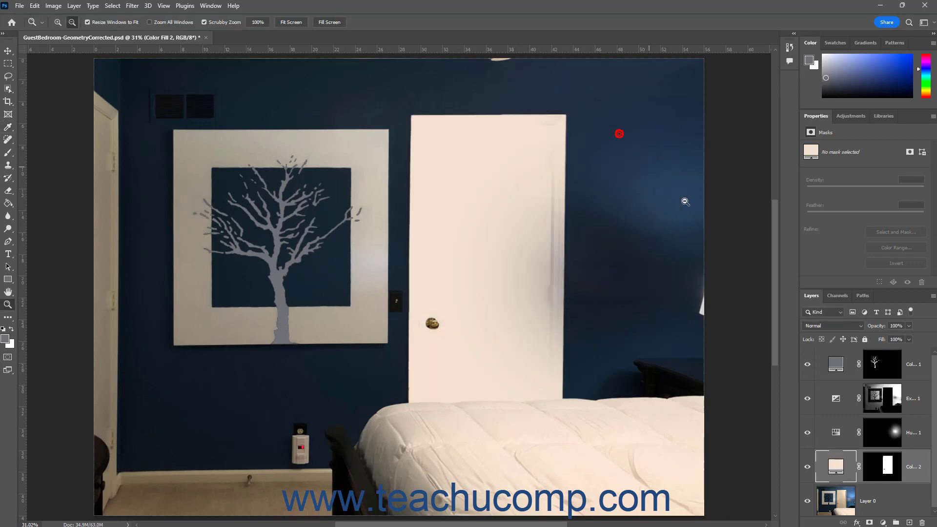
# Lower the door fill layer's opacity to 68% and resample its color from the wall art's light border
pyautogui.click(909, 326)
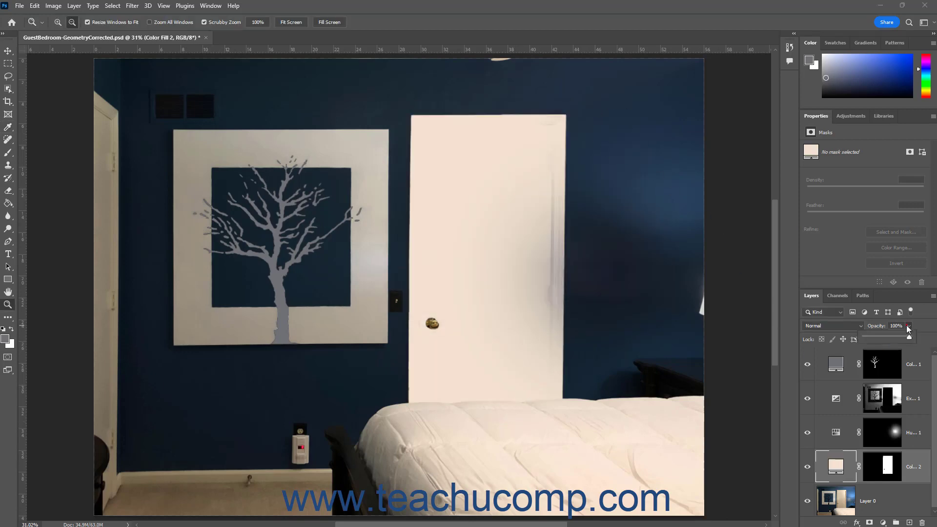
pyautogui.moveTo(908, 336); pyautogui.dragTo(893, 337)
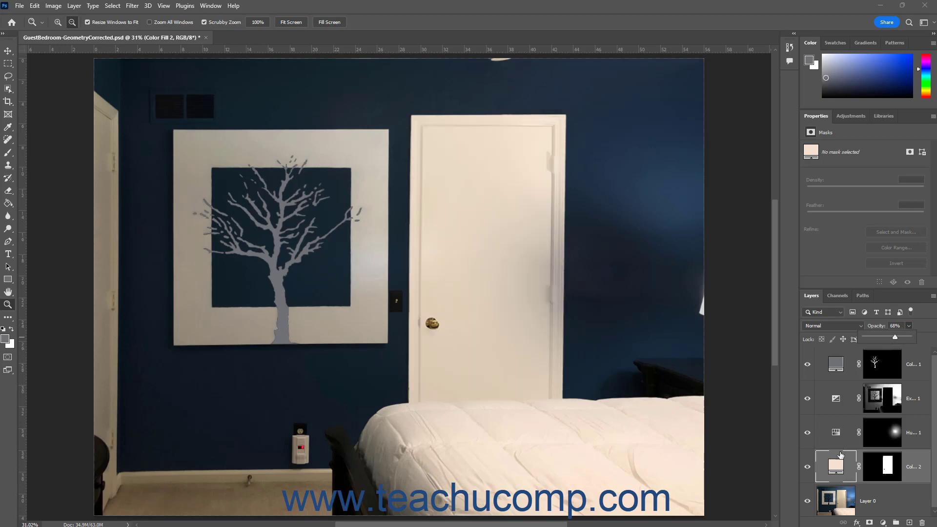
pyautogui.doubleClick(836, 467)
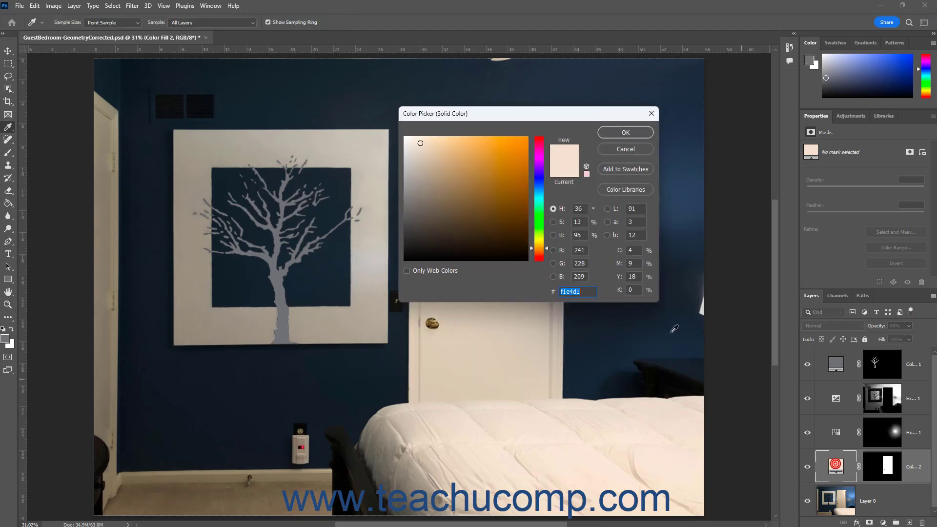
pyautogui.click(374, 223)
pyautogui.press('z')
pyautogui.click(626, 132)
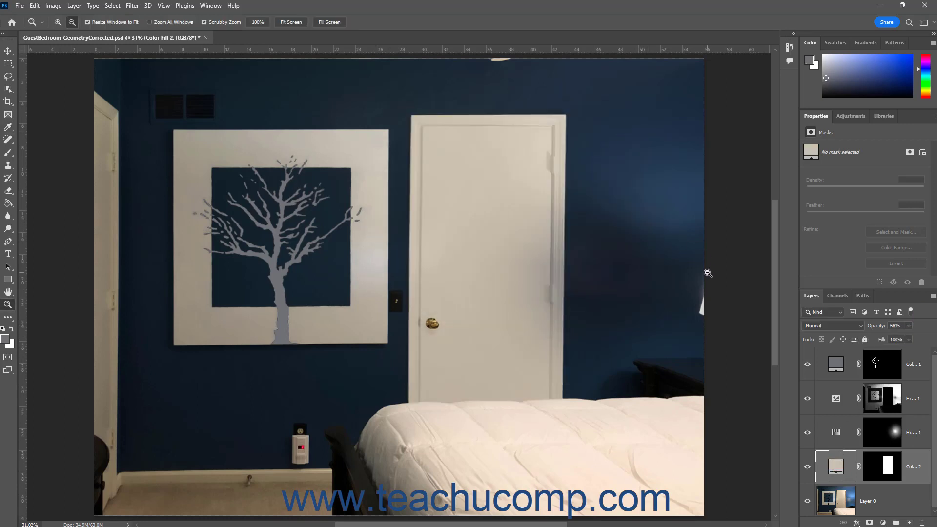
# Select the partly visible door at the photo's left edge with the Object Selection tool and add the door fill layer's mask to the selection
pyautogui.click(9, 90)
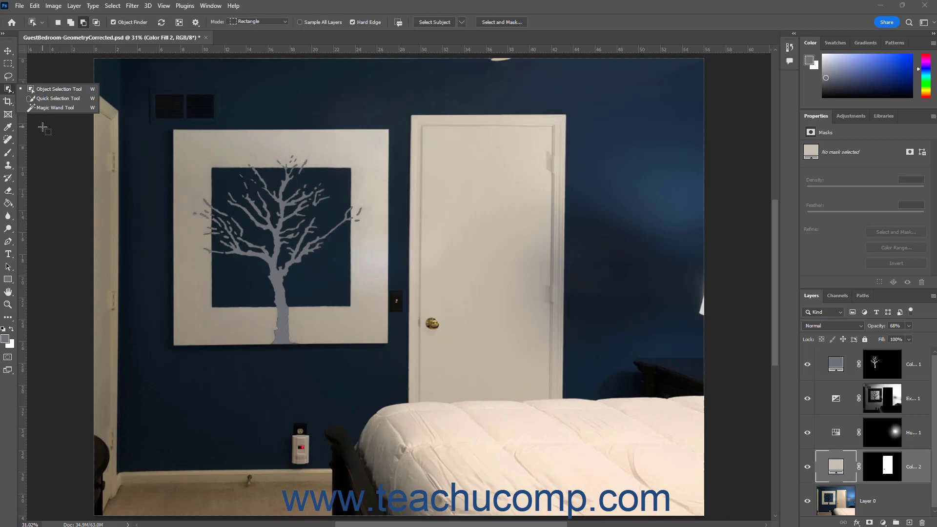
pyautogui.click(78, 90)
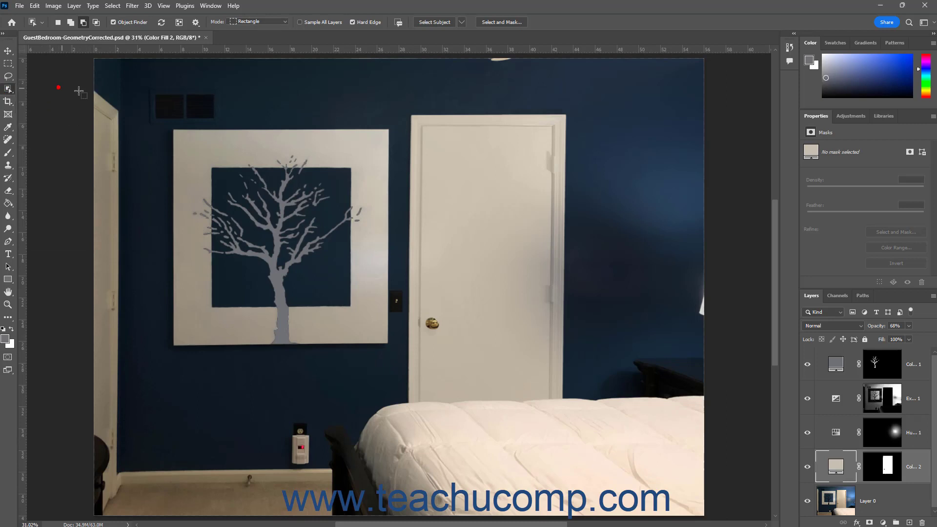
pyautogui.moveTo(78, 86); pyautogui.dragTo(121, 502)
pyautogui.rightClick(878, 471)
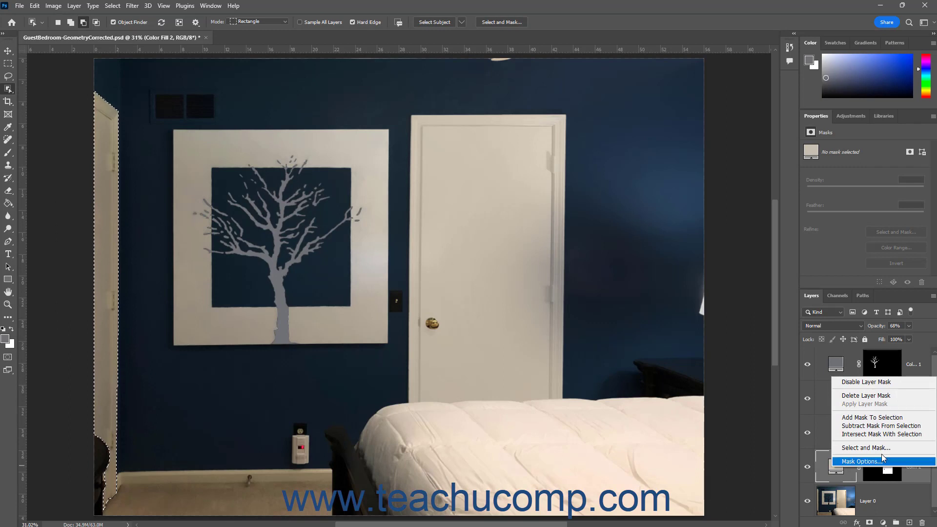
pyautogui.click(887, 420)
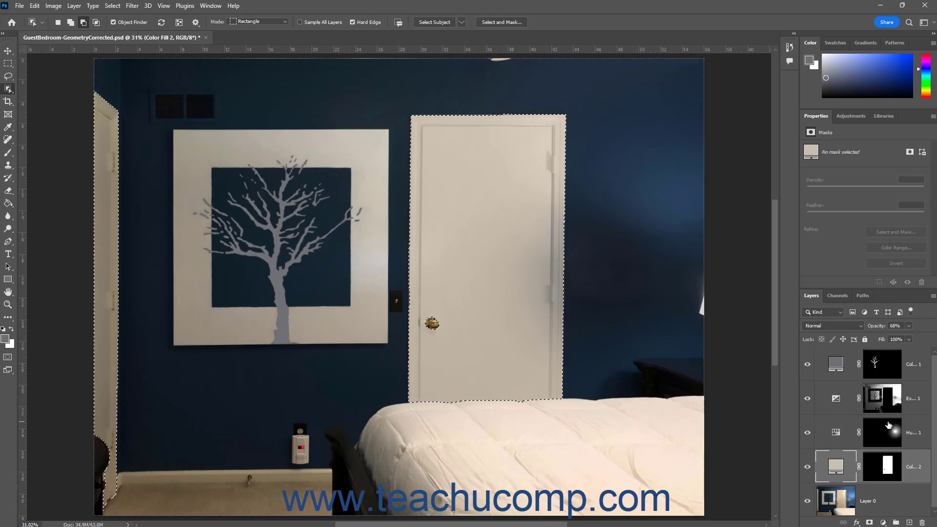
# Delete the door fill layer's mask and create a new one that reveals the combined selection of both doors
pyautogui.click(880, 473)
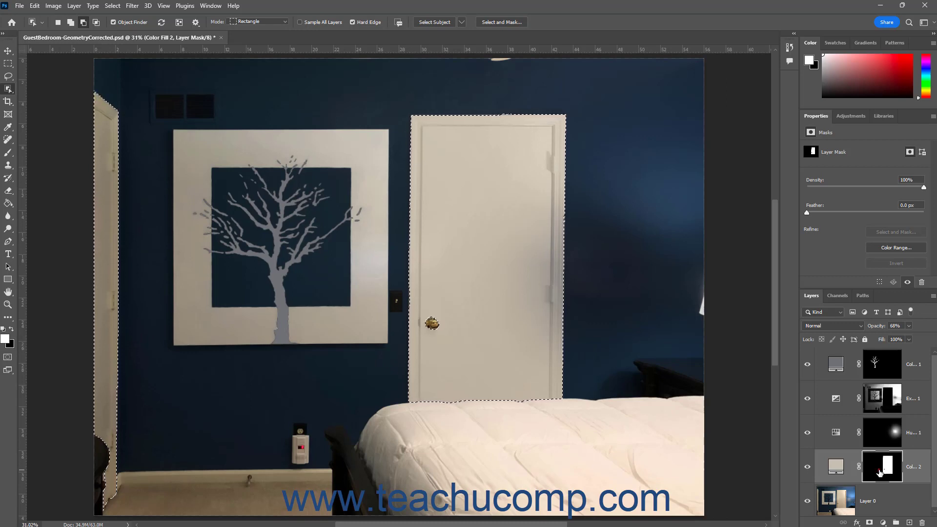
pyautogui.click(78, 6)
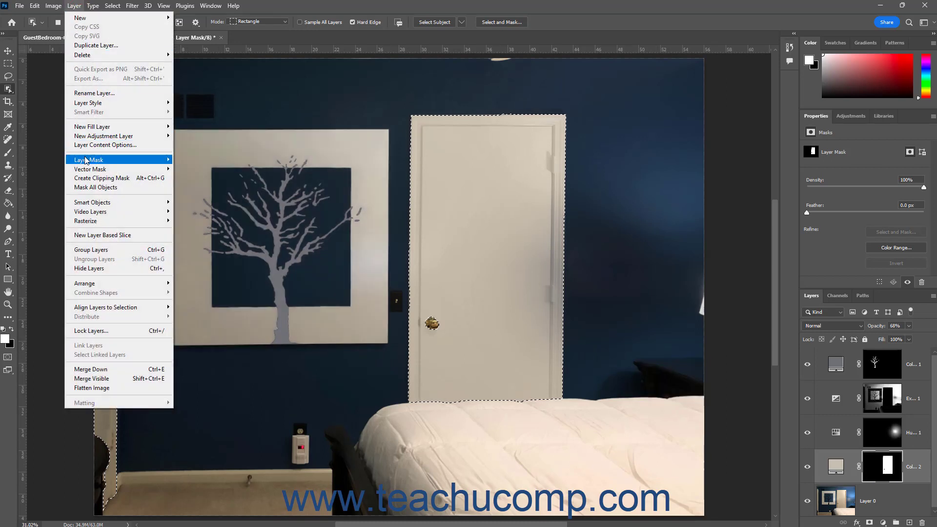
pyautogui.moveTo(86, 160)
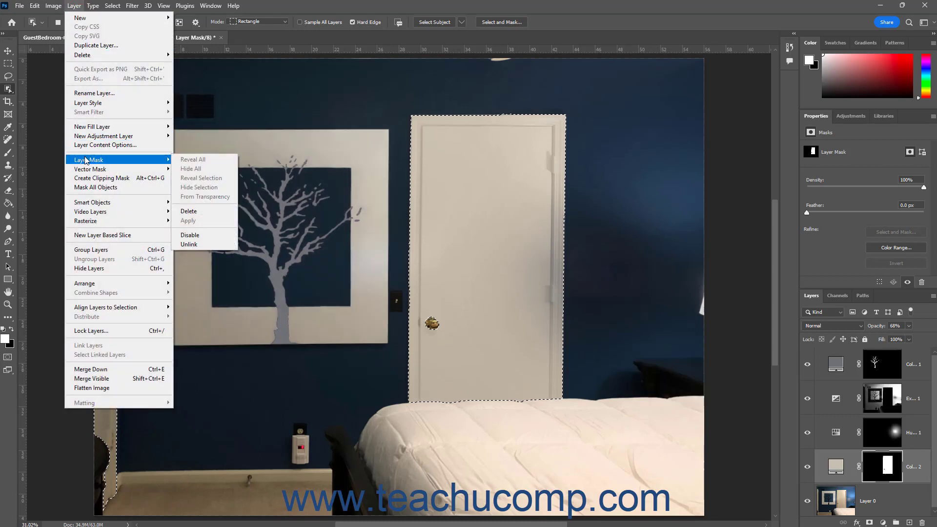
pyautogui.click(198, 211)
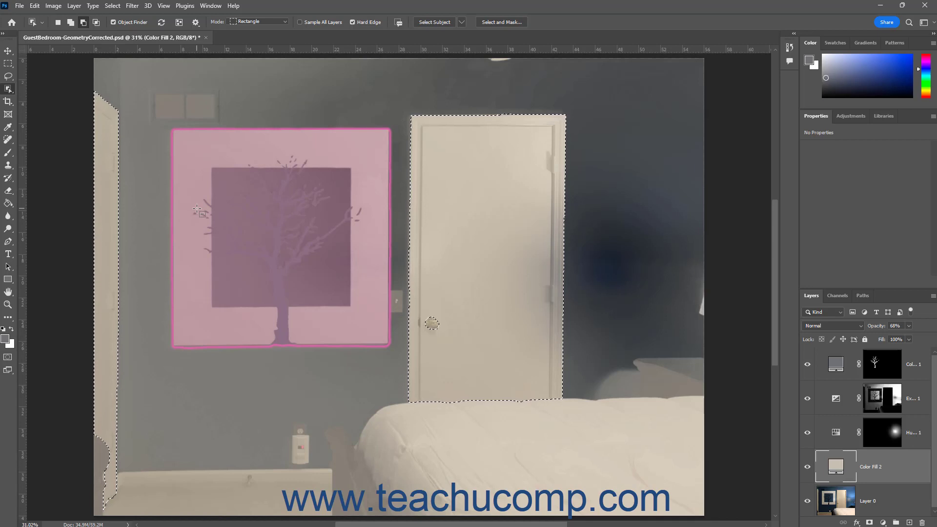
pyautogui.click(76, 7)
pyautogui.moveTo(121, 160)
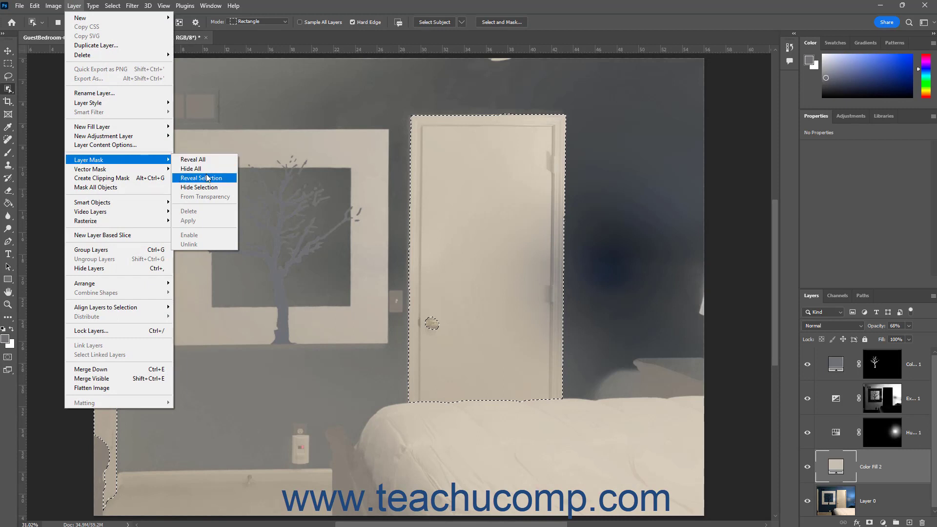
pyautogui.click(207, 178)
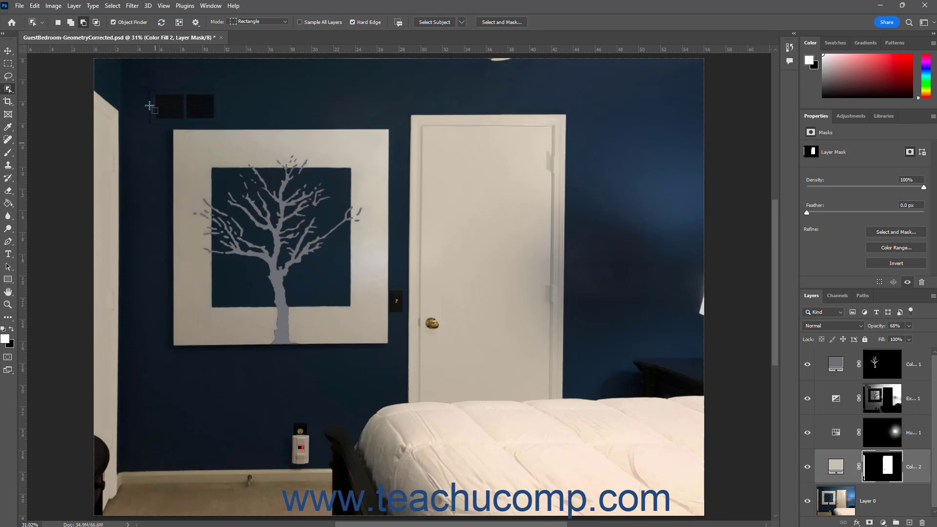
pyautogui.click(78, 7)
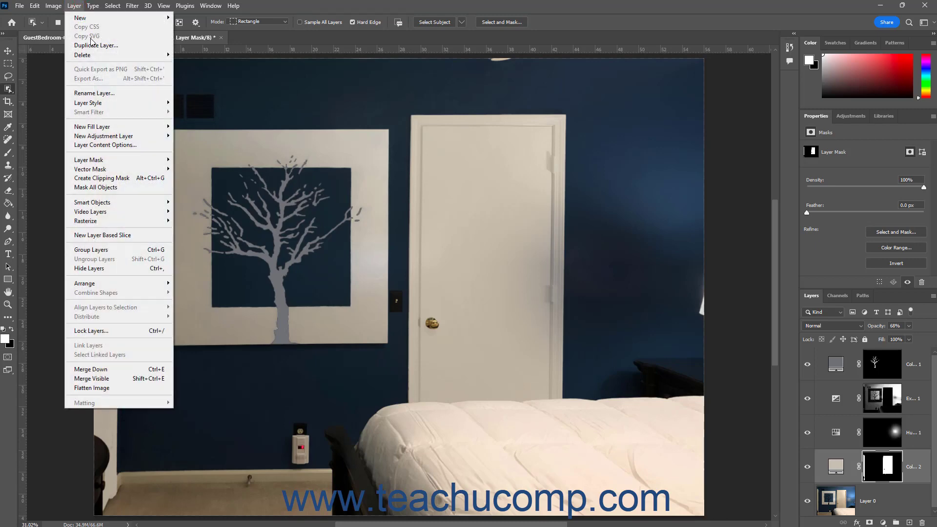
pyautogui.moveTo(99, 163)
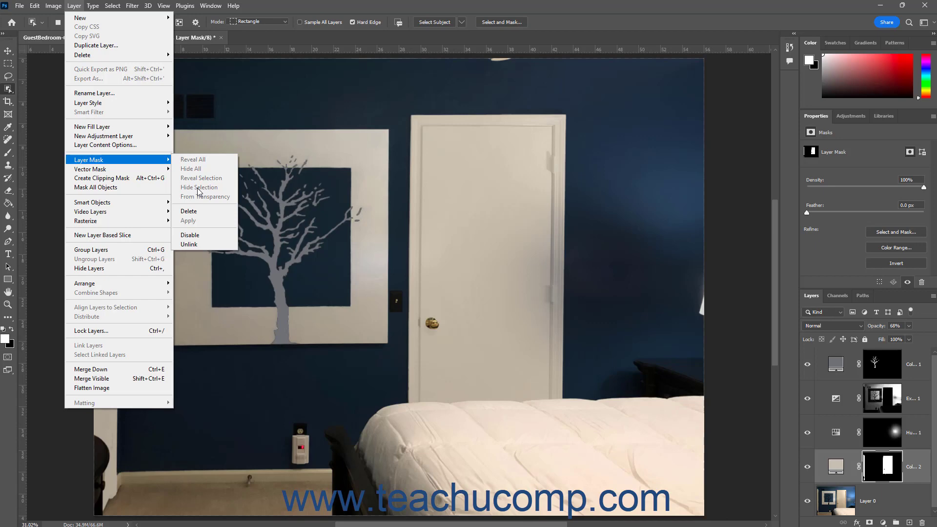
pyautogui.click(74, 6)
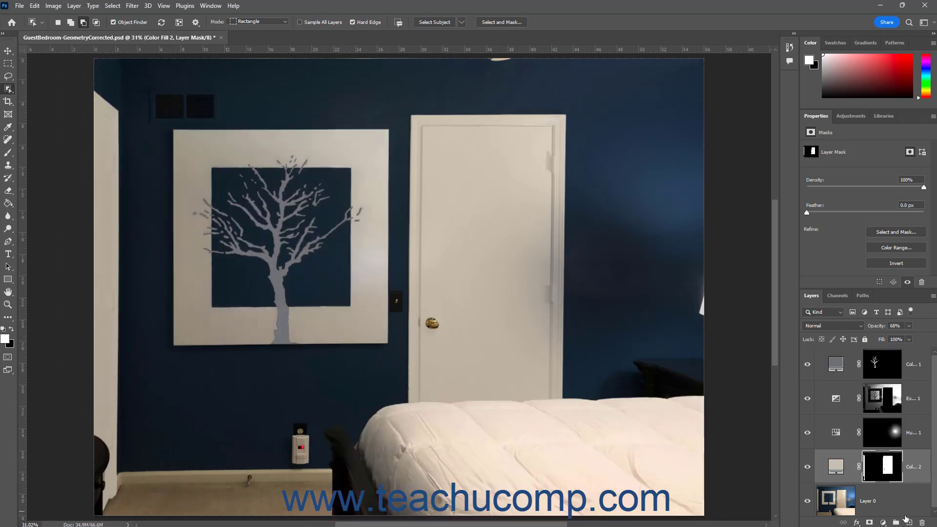
# Add a new layer above the door fill and cover it with a horizontal rainbow gradient across the whole photo
pyautogui.click(909, 522)
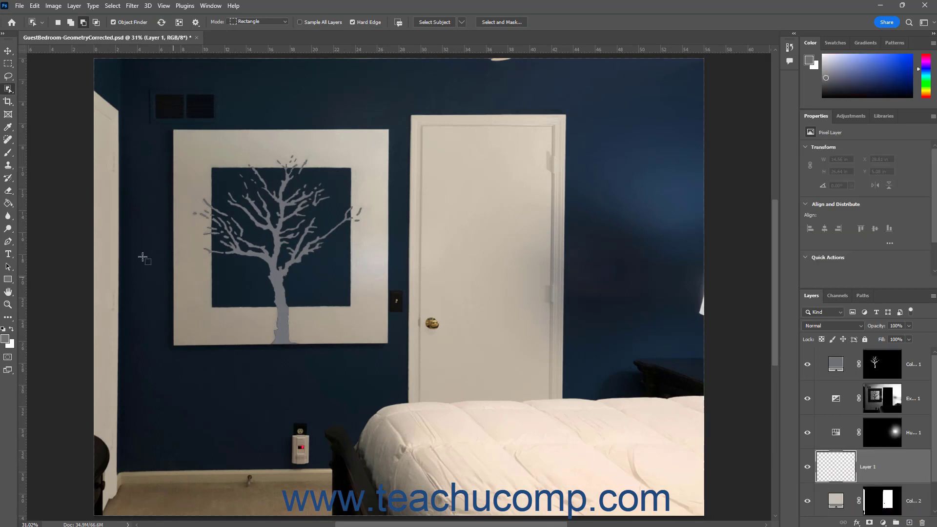
pyautogui.click(9, 203)
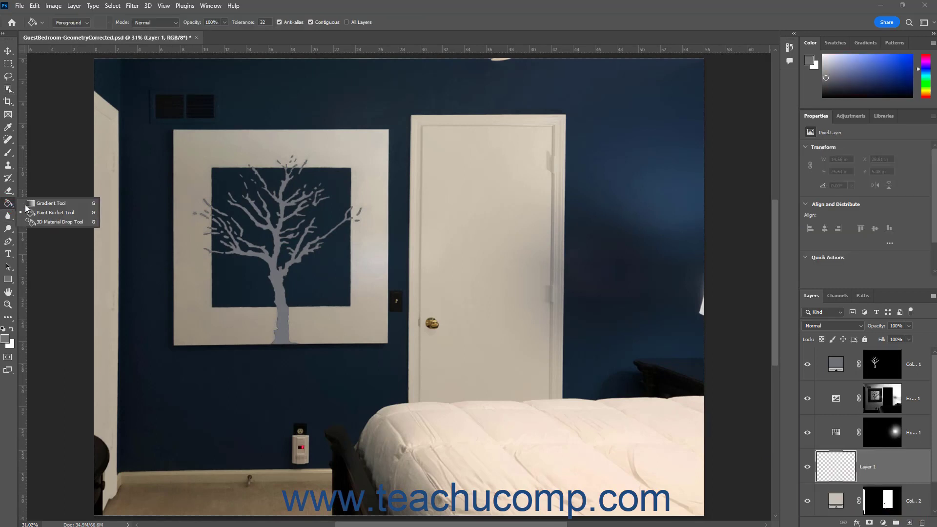
pyautogui.click(30, 203)
pyautogui.moveTo(86, 248); pyautogui.dragTo(728, 251)
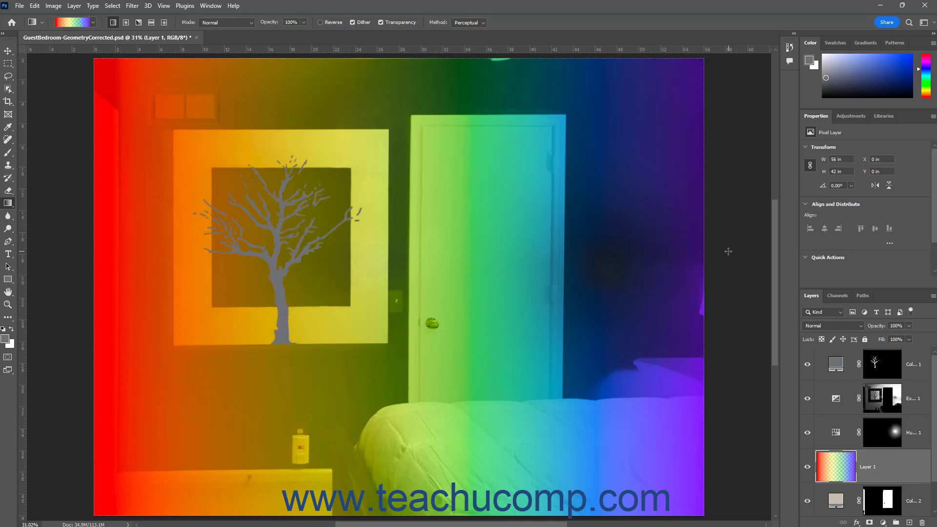
# Select the light border of the tree wall art on Layer 0 with the Magic Wand tool, adding its remaining areas
pyautogui.click(884, 467)
pyautogui.scroll(-1, 884, 461)
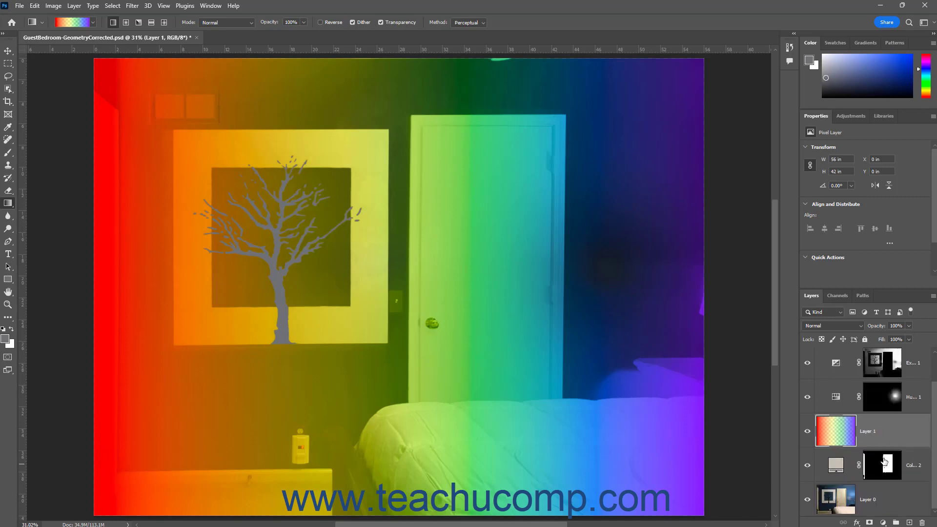
pyautogui.click(882, 498)
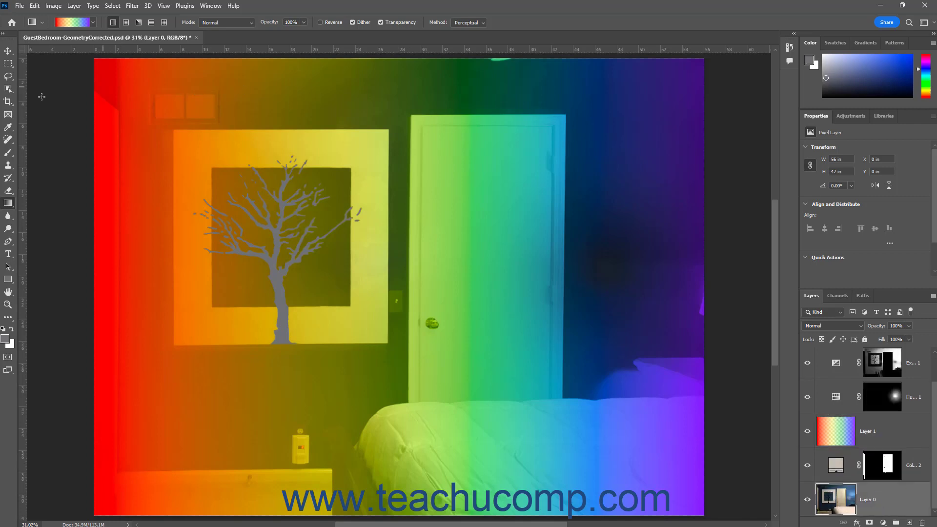
pyautogui.click(8, 89)
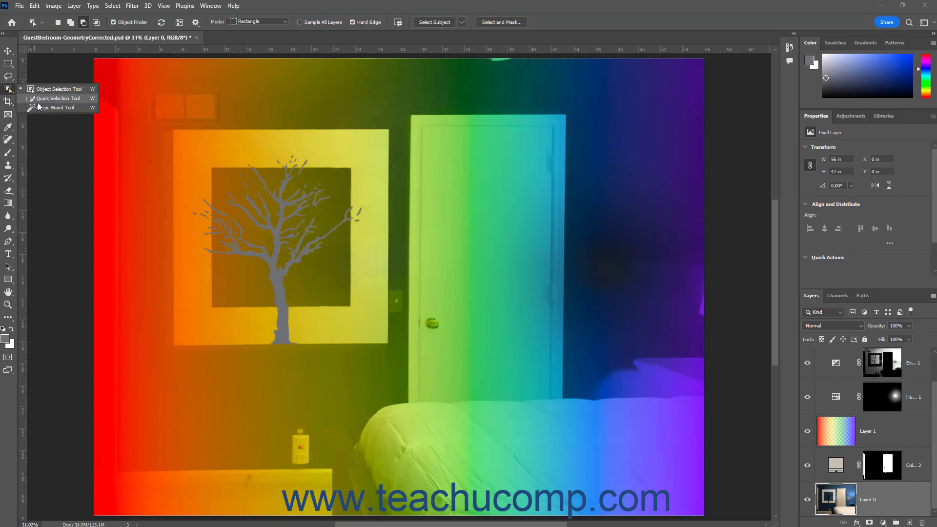
pyautogui.click(54, 107)
pyautogui.click(199, 153)
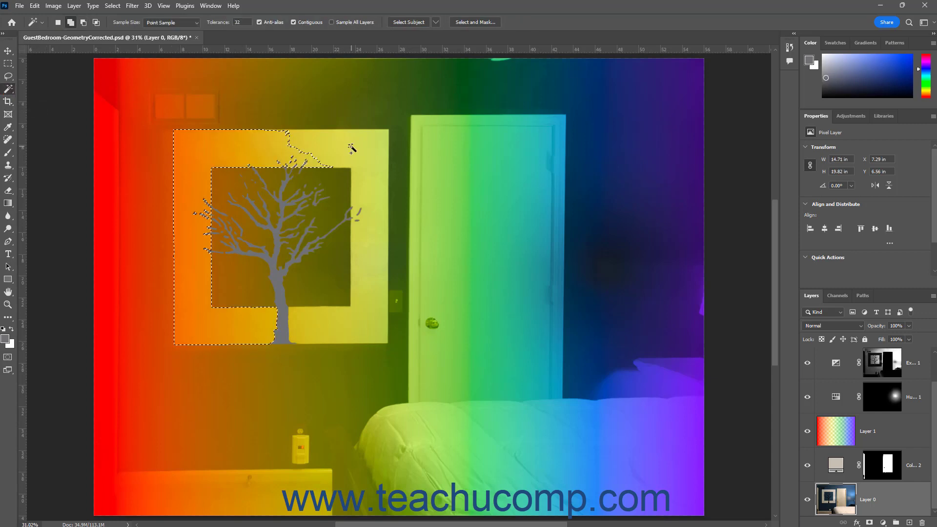
pyautogui.click(352, 147)
pyautogui.click(327, 321)
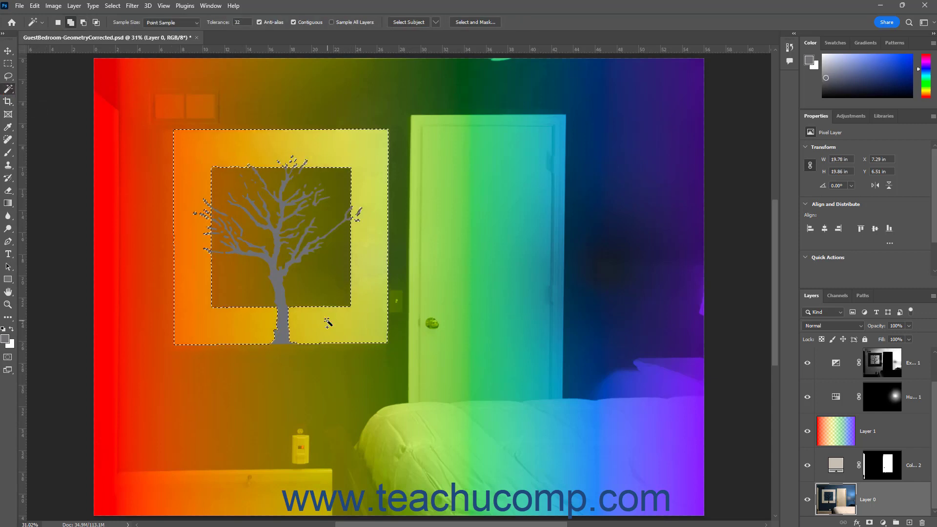
# Add a layer mask to Layer 1 that reveals only the selected border of the tree wall art
pyautogui.click(880, 436)
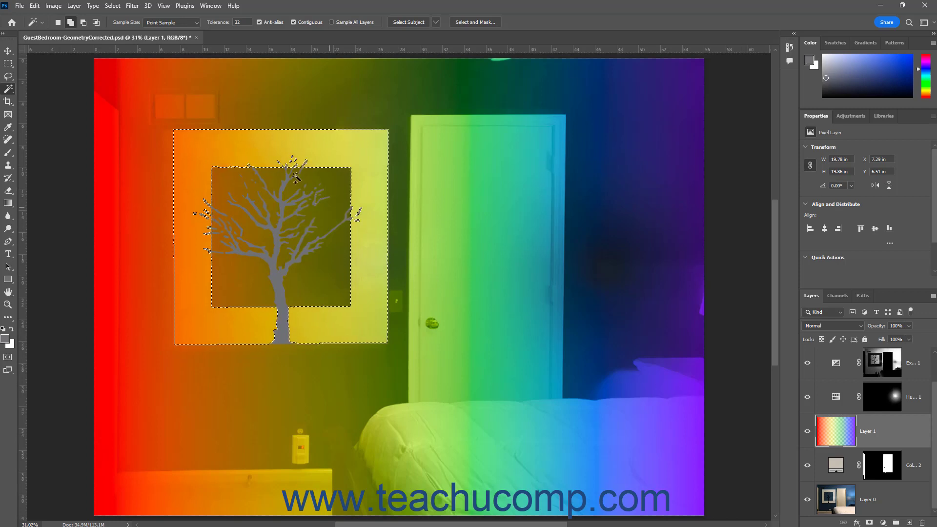
pyautogui.click(74, 5)
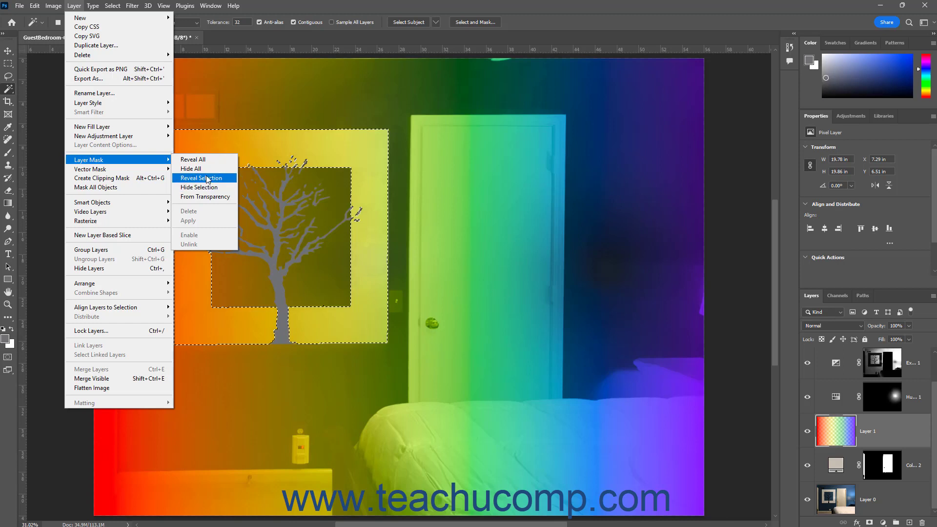
pyautogui.click(207, 179)
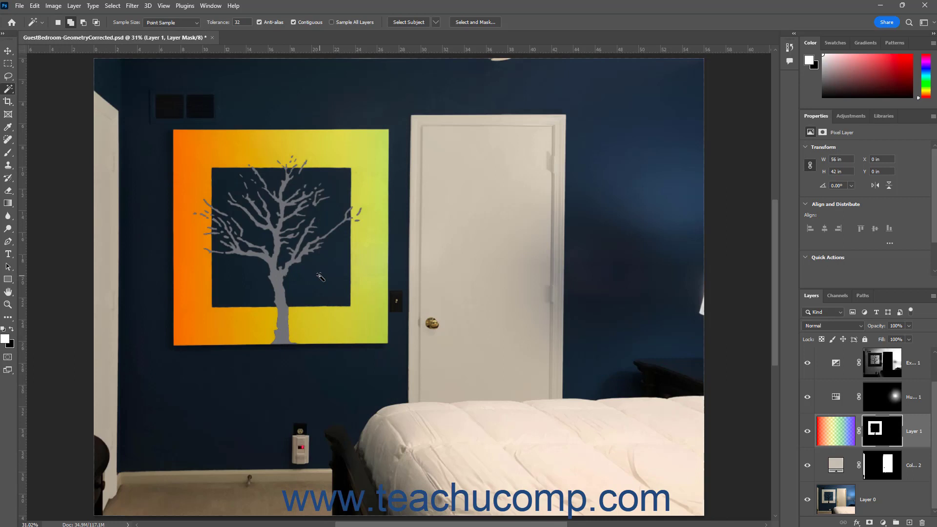
# Disable and re-enable the layer mask on Layer 1 twice to compare the gradient with and without it
pyautogui.click(888, 440)
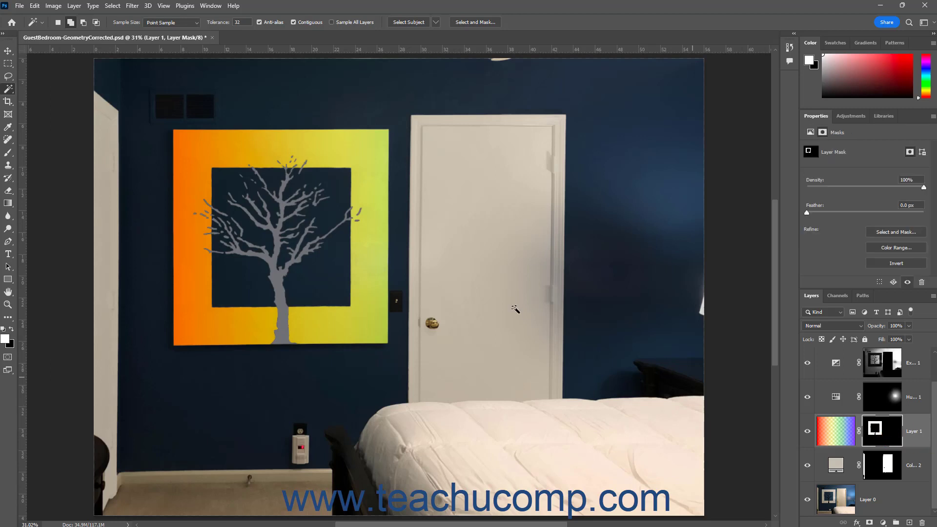
pyautogui.click(78, 6)
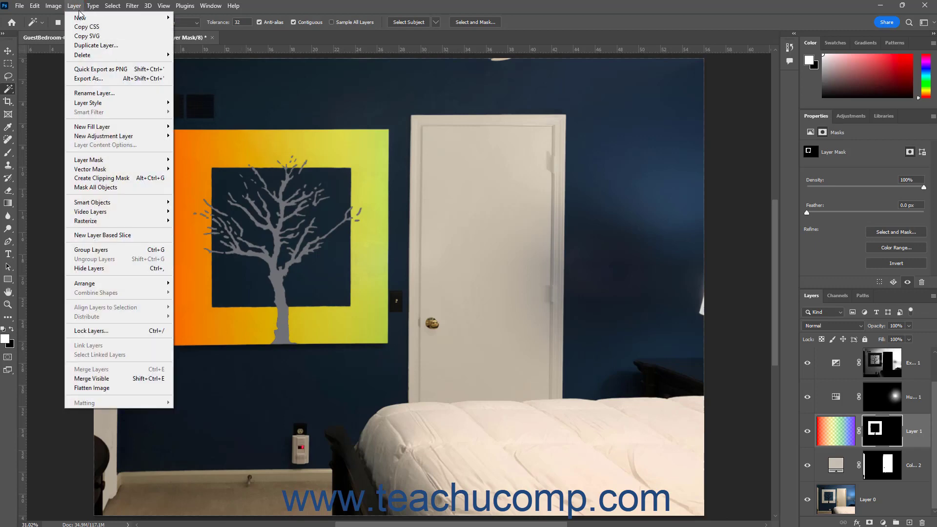
pyautogui.moveTo(113, 159)
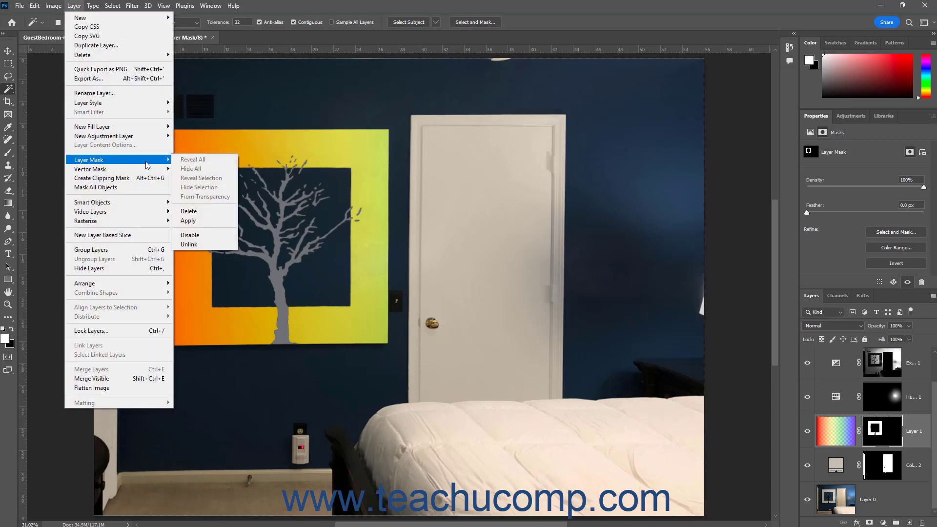
pyautogui.click(198, 236)
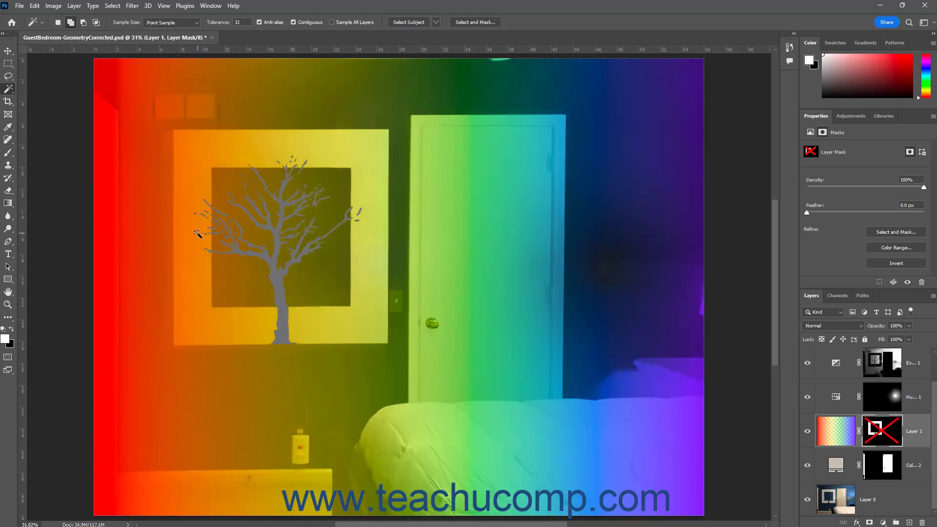
pyautogui.click(76, 6)
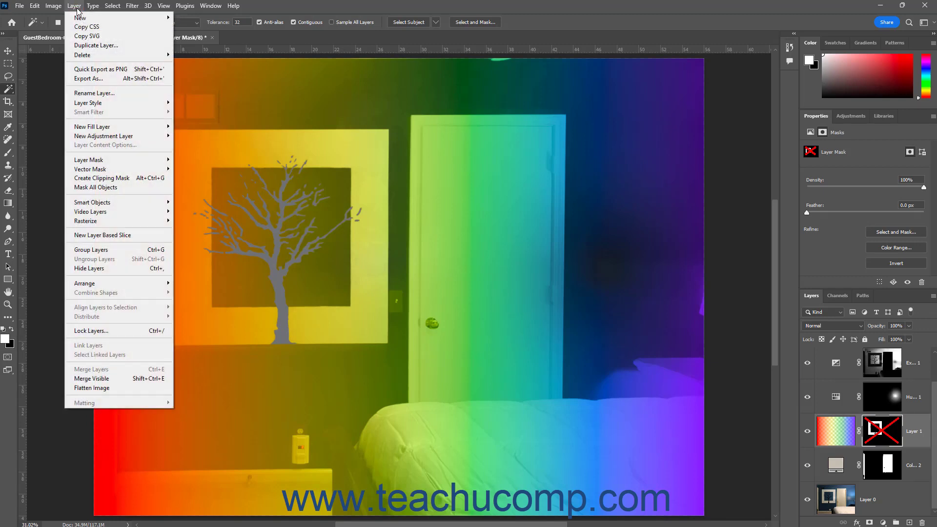
pyautogui.moveTo(168, 163)
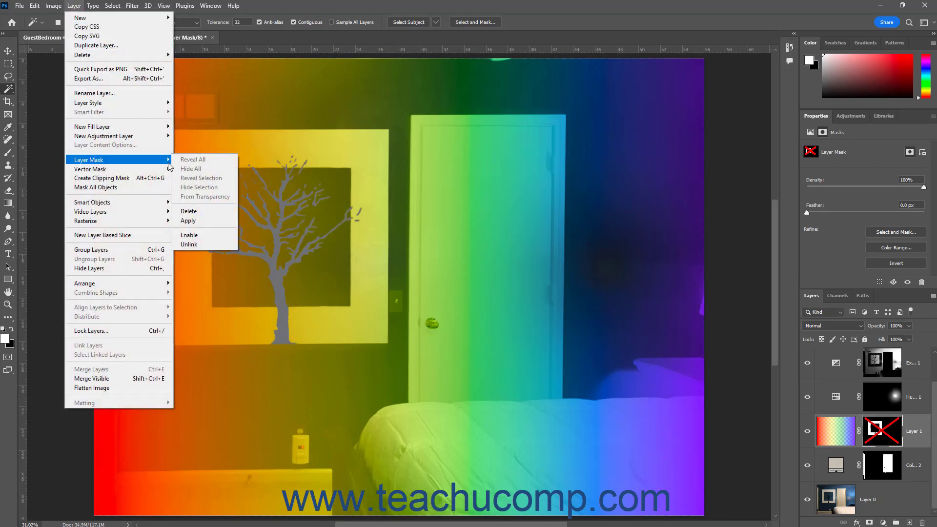
pyautogui.click(213, 236)
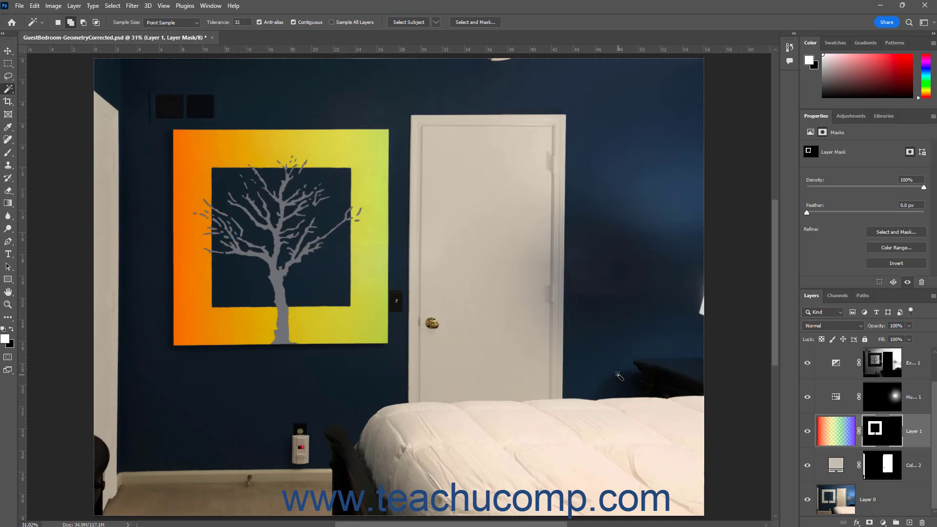
pyautogui.keyDown('shift'); pyautogui.click(891, 431); pyautogui.keyUp('shift')
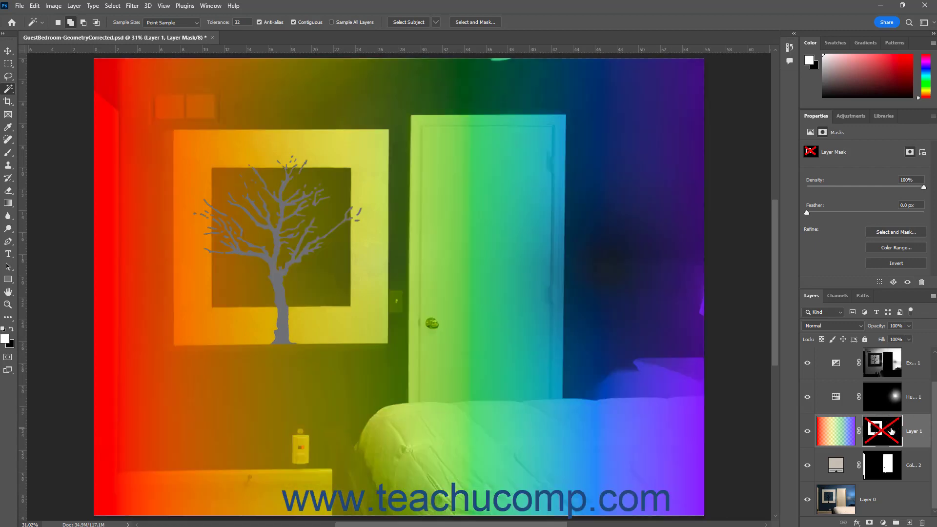
pyautogui.keyDown('shift'); pyautogui.click(891, 431); pyautogui.keyUp('shift')
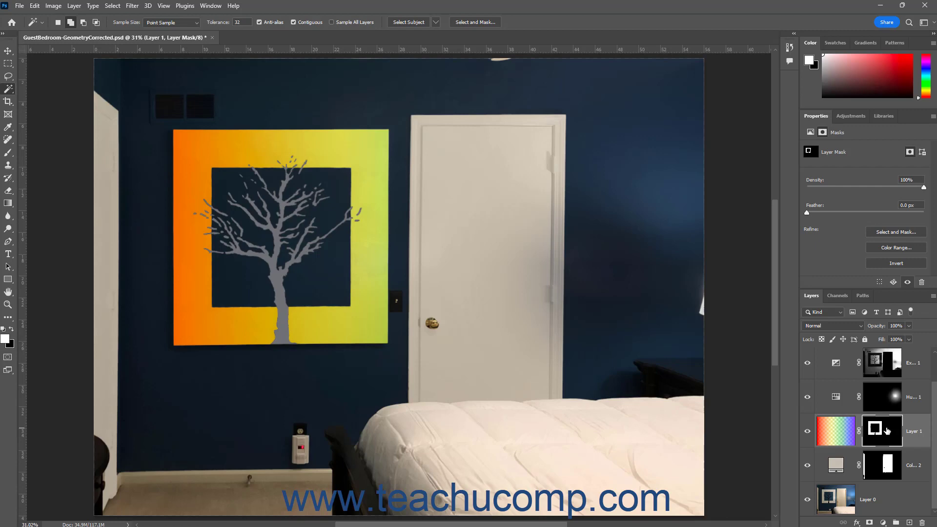
# Add a new layer above Layer 1 and fill it with blue (#4160dd) using the Paint Bucket tool
pyautogui.click(910, 522)
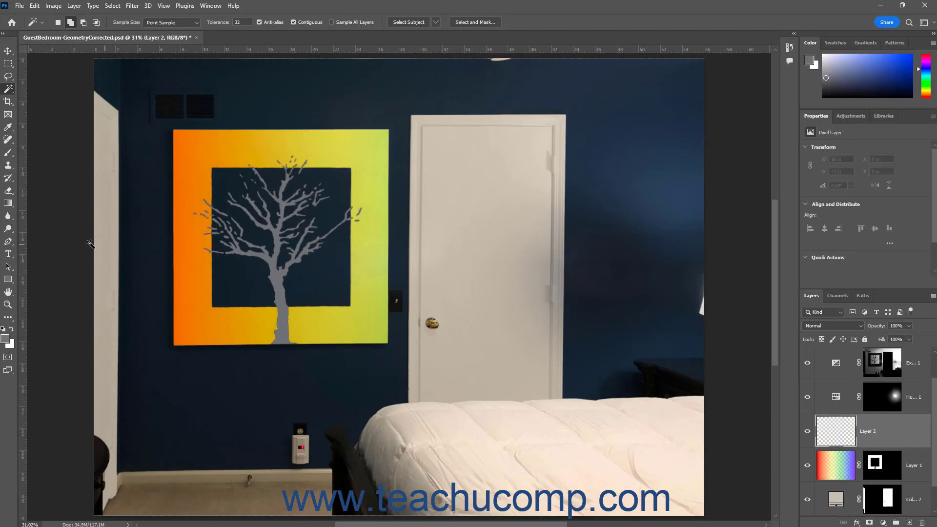
pyautogui.click(8, 203)
pyautogui.rightClick(10, 205)
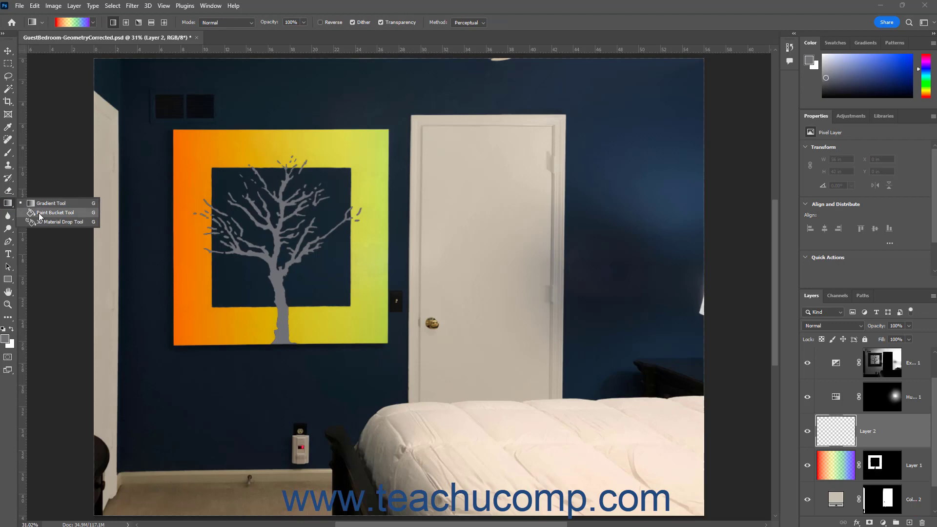
pyautogui.click(44, 215)
pyautogui.click(10, 340)
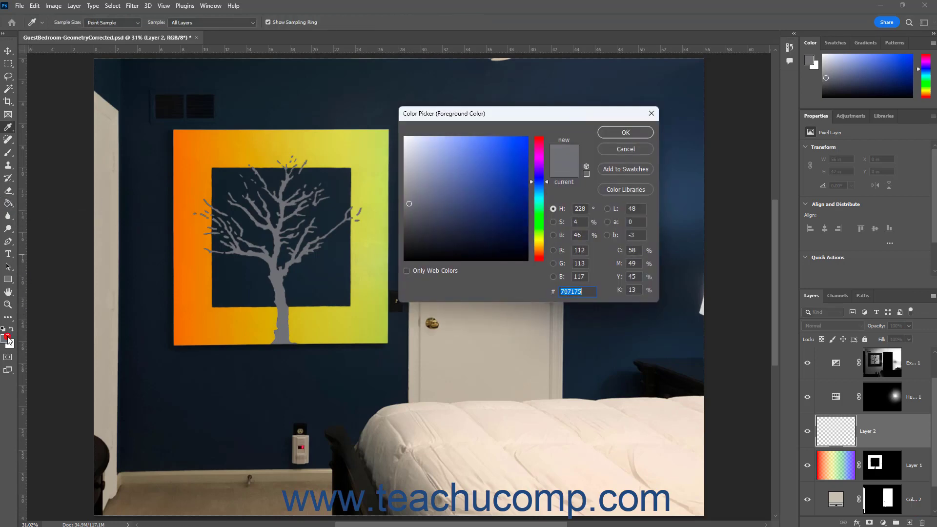
pyautogui.click(454, 169)
pyautogui.moveTo(453, 176); pyautogui.dragTo(492, 153)
pyautogui.click(627, 133)
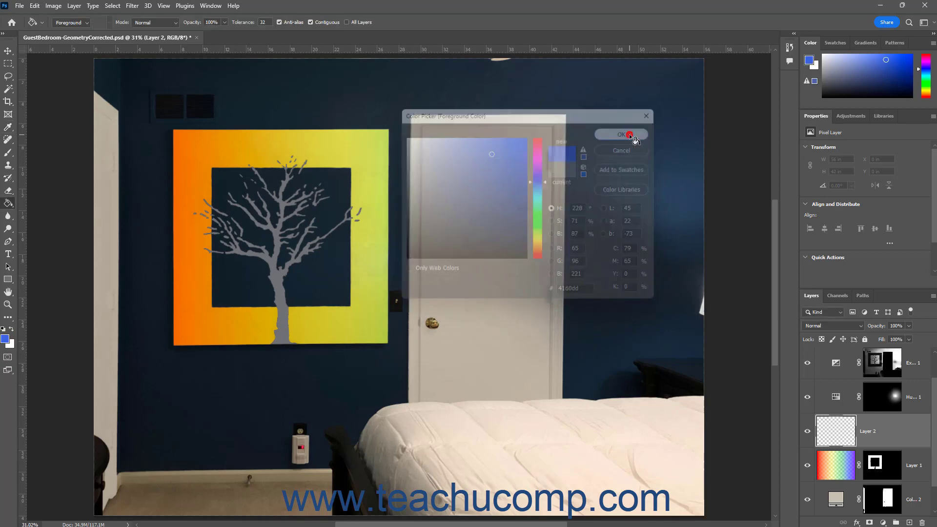
pyautogui.click(619, 151)
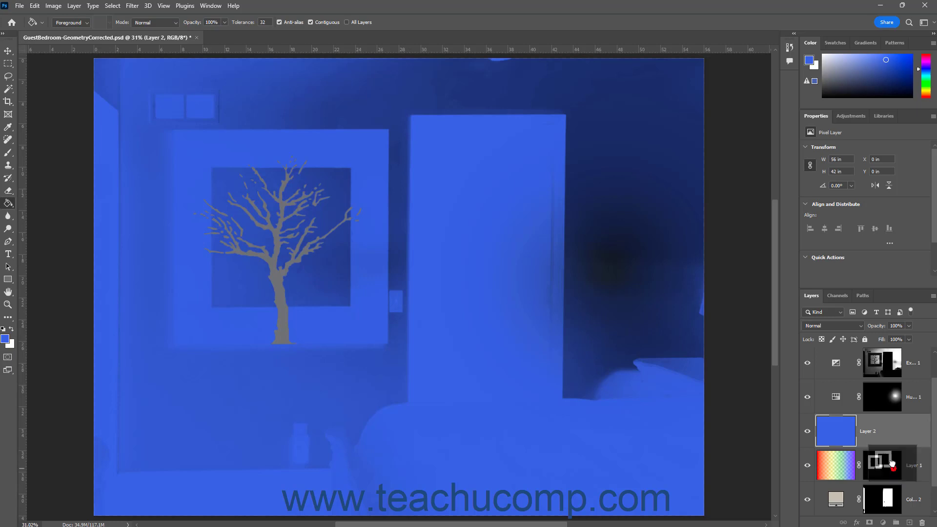
# Move the layer mask from Layer 1 to the blue Layer 2 and delete the rainbow gradient layer
pyautogui.moveTo(885, 433); pyautogui.dragTo(885, 433)
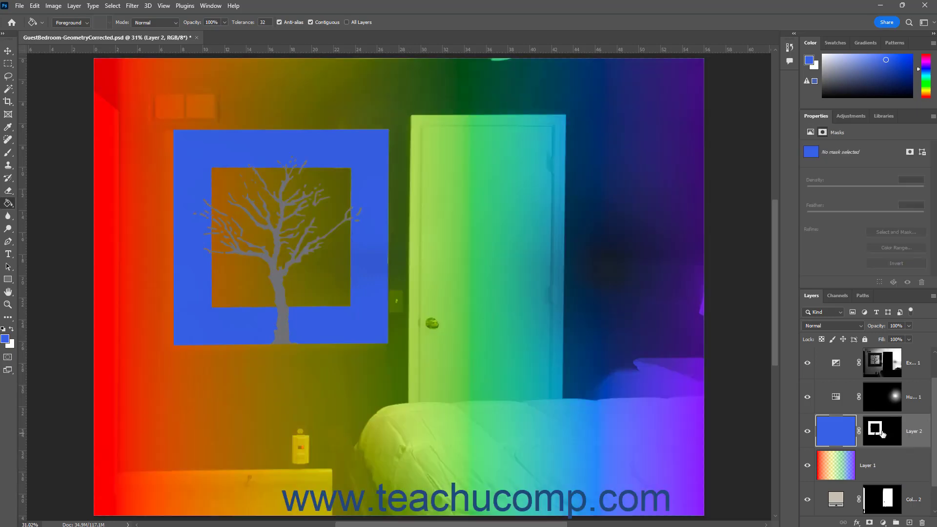
pyautogui.moveTo(836, 467); pyautogui.dragTo(922, 522)
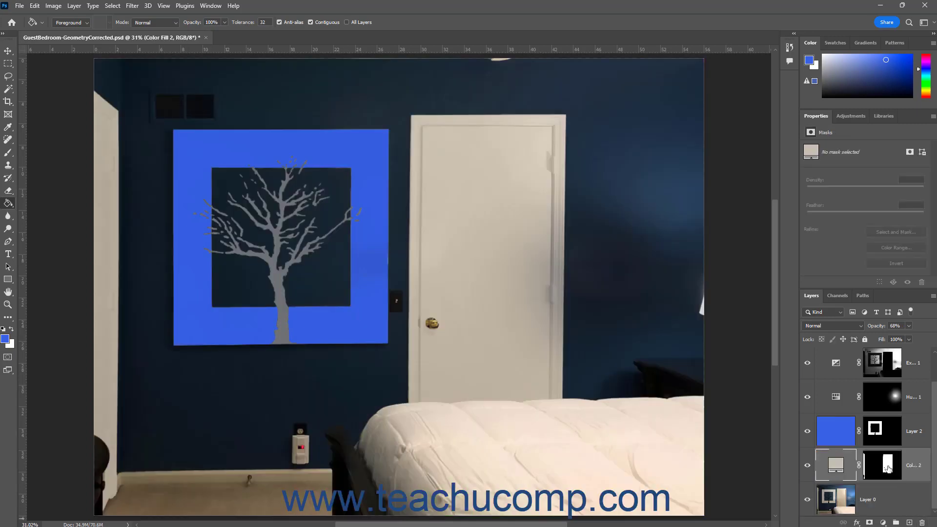
pyautogui.click(840, 430)
# Duplicate the Color Fill 1 layer with the tree mask as Color Fill 1 copy in the same document
pyautogui.scroll(1, 839, 431)
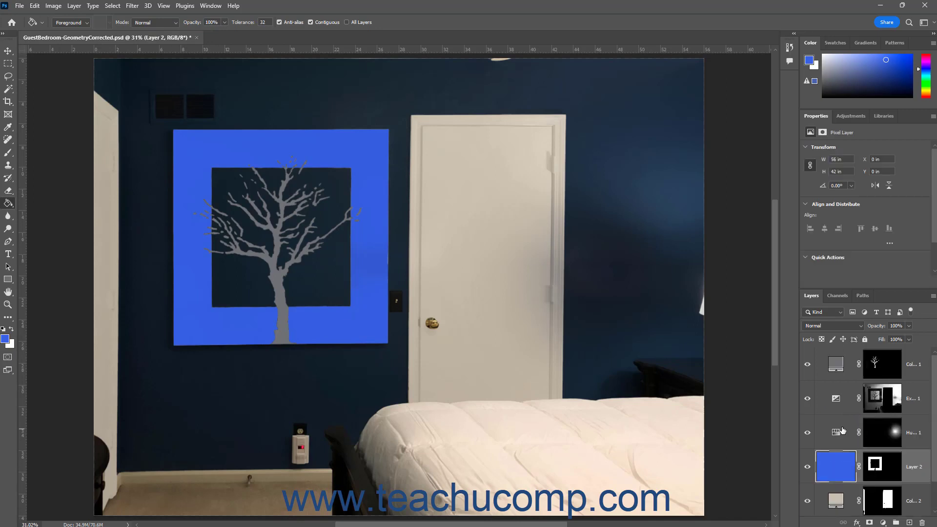
pyautogui.click(839, 365)
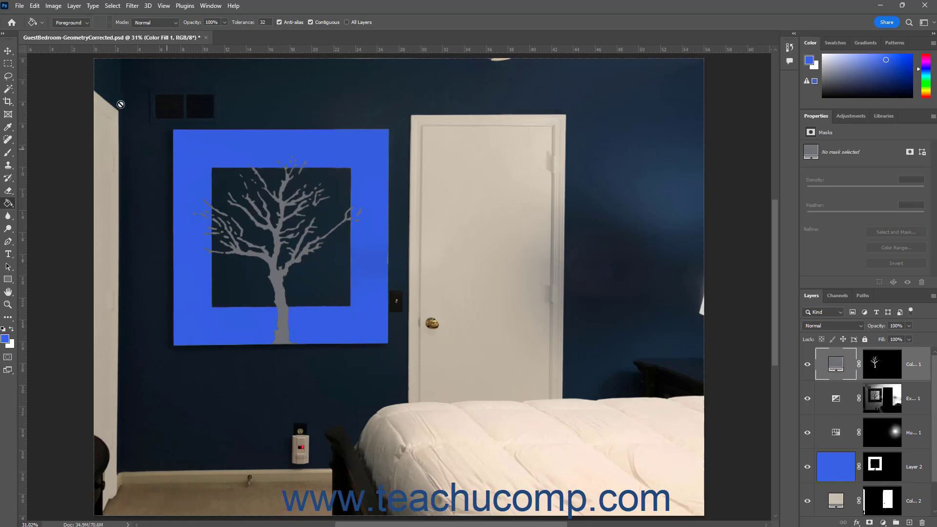
pyautogui.click(75, 6)
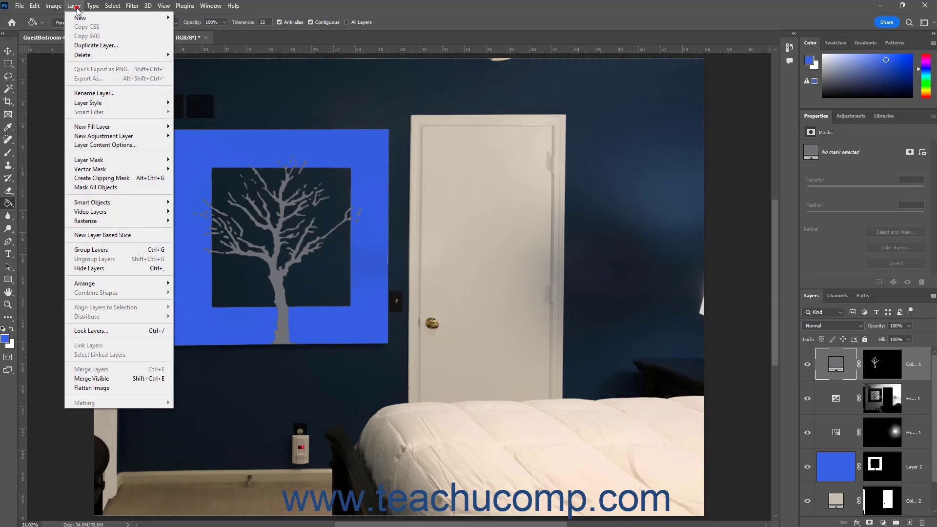
pyautogui.click(96, 45)
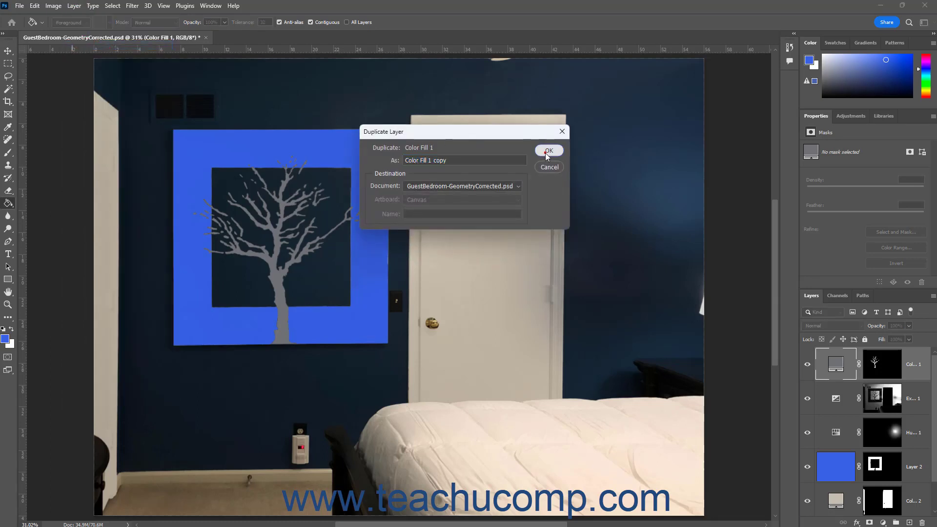
pyautogui.click(547, 151)
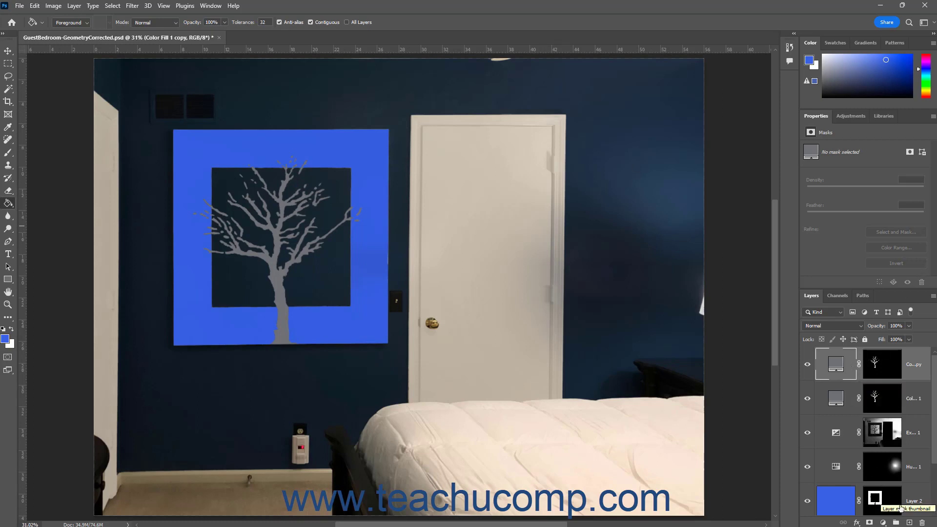
# Add a Vibrance adjustment layer above the duplicated fill with Vibrance at +54 and delete its layer mask
pyautogui.click(883, 522)
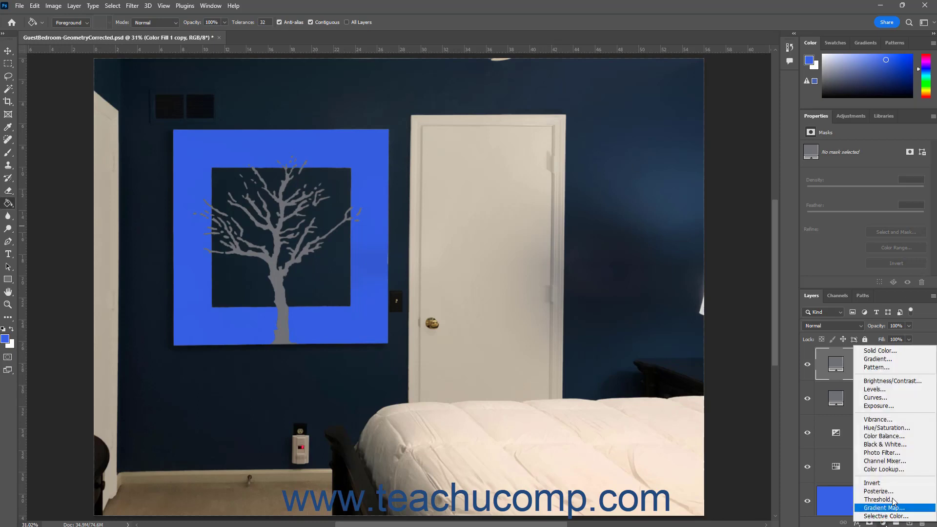
pyautogui.click(878, 419)
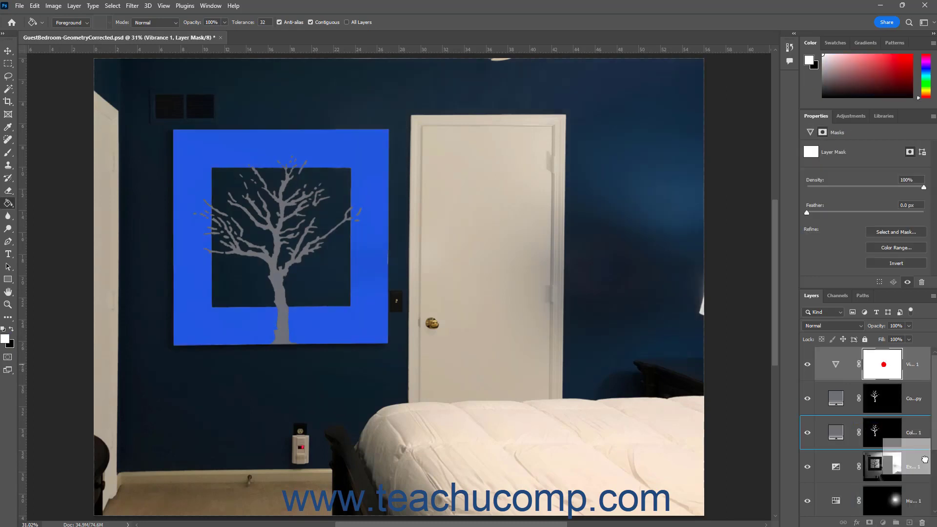
pyautogui.moveTo(924, 459); pyautogui.dragTo(922, 523)
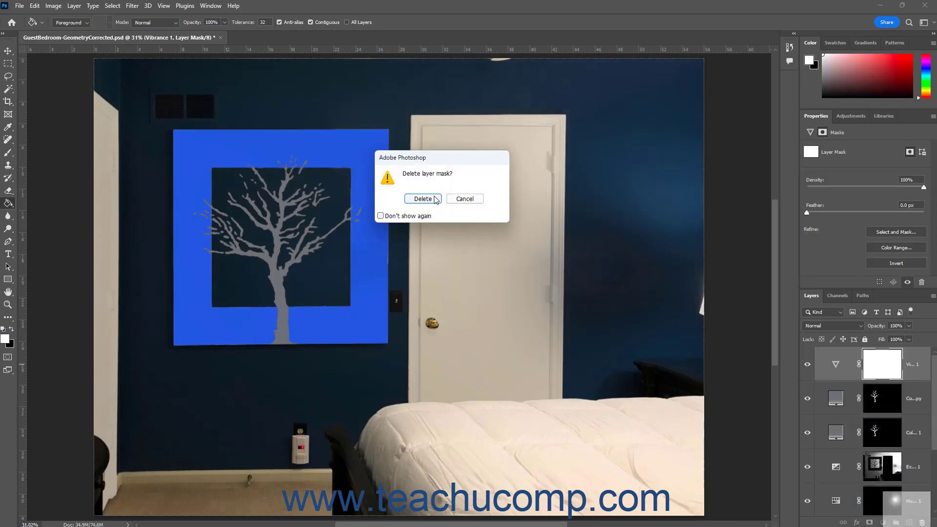
pyautogui.click(423, 199)
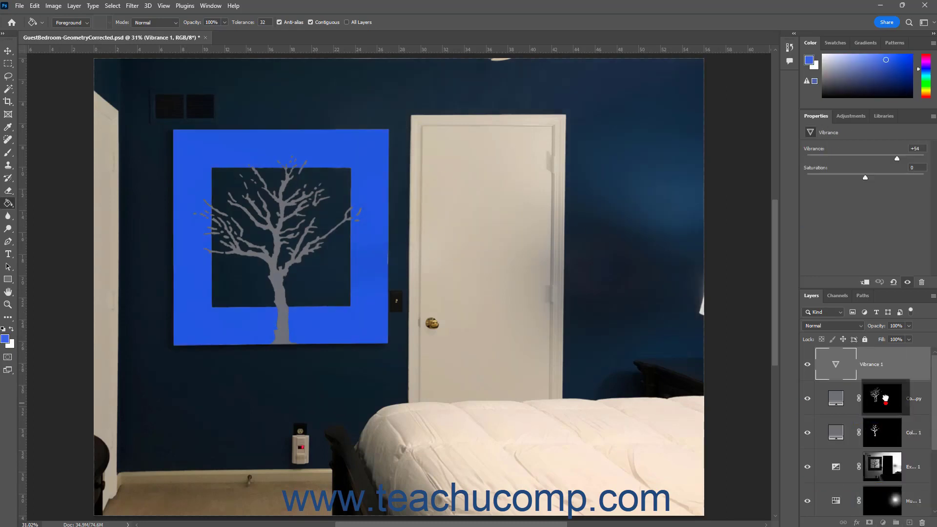
# Move the tree mask from Color Fill 1 copy to the Vibrance 1 layer and delete the Color Fill 1 copy layer
pyautogui.moveTo(884, 399); pyautogui.dragTo(888, 368)
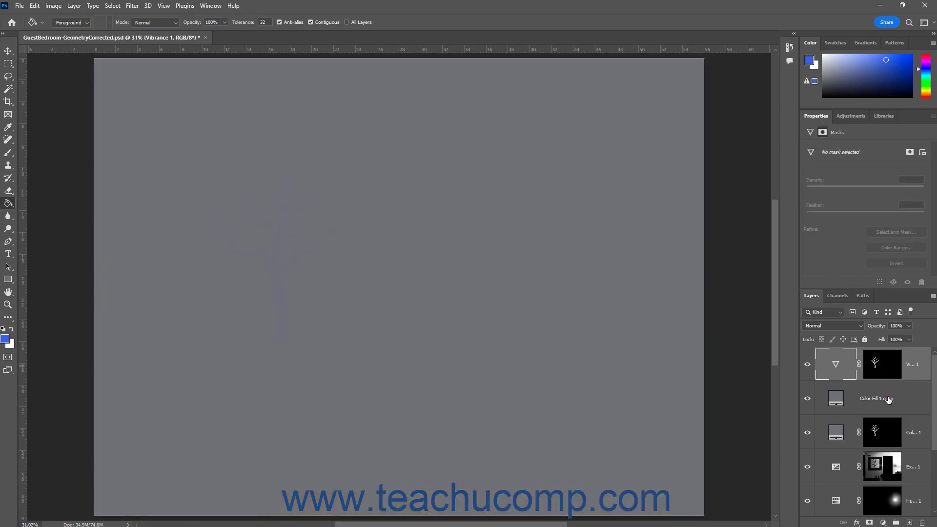
pyautogui.moveTo(888, 399); pyautogui.dragTo(922, 522)
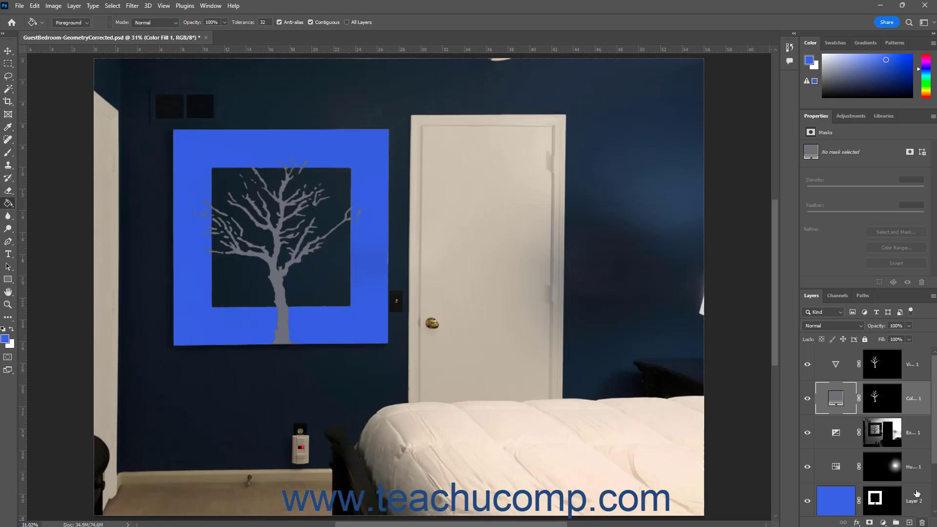